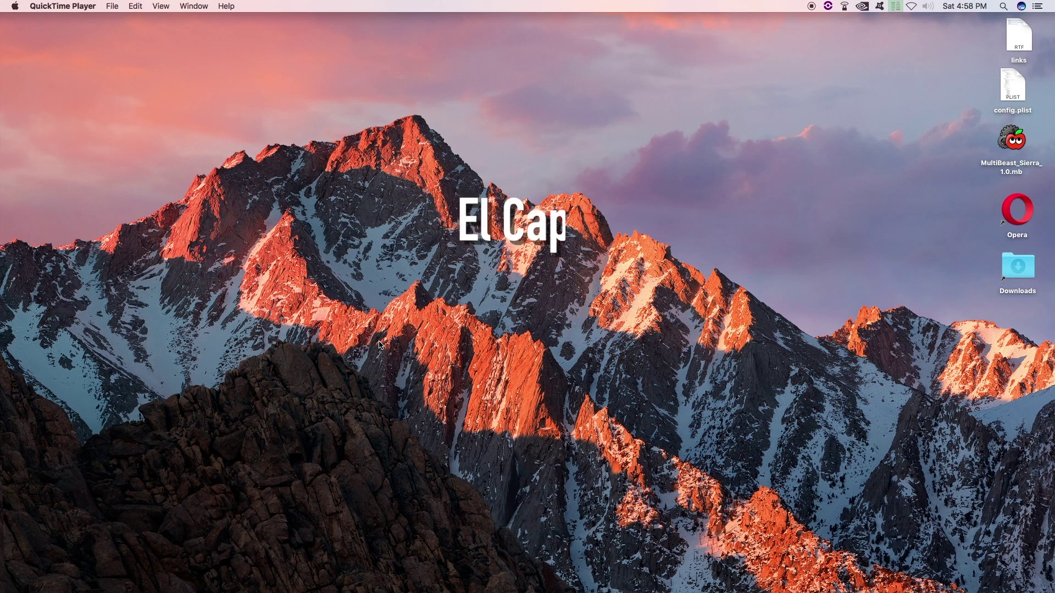
Download the full macOS Sierra installer from its App Store page, confirming the download prompt
{"action": "mouse_move", "coordinate": [151, 575]}
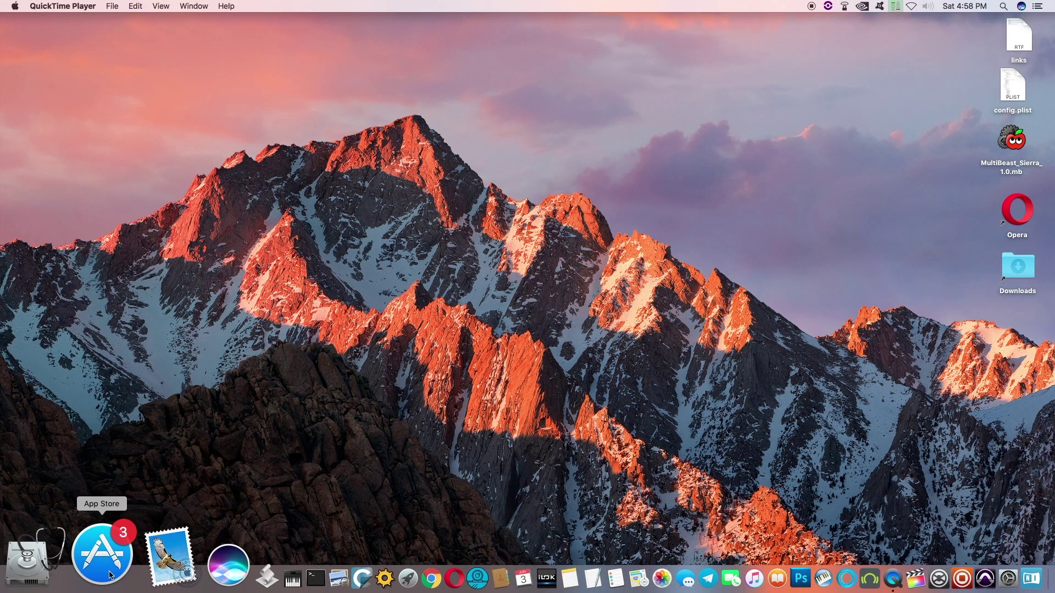
{"action": "left_click", "coordinate": [108, 575]}
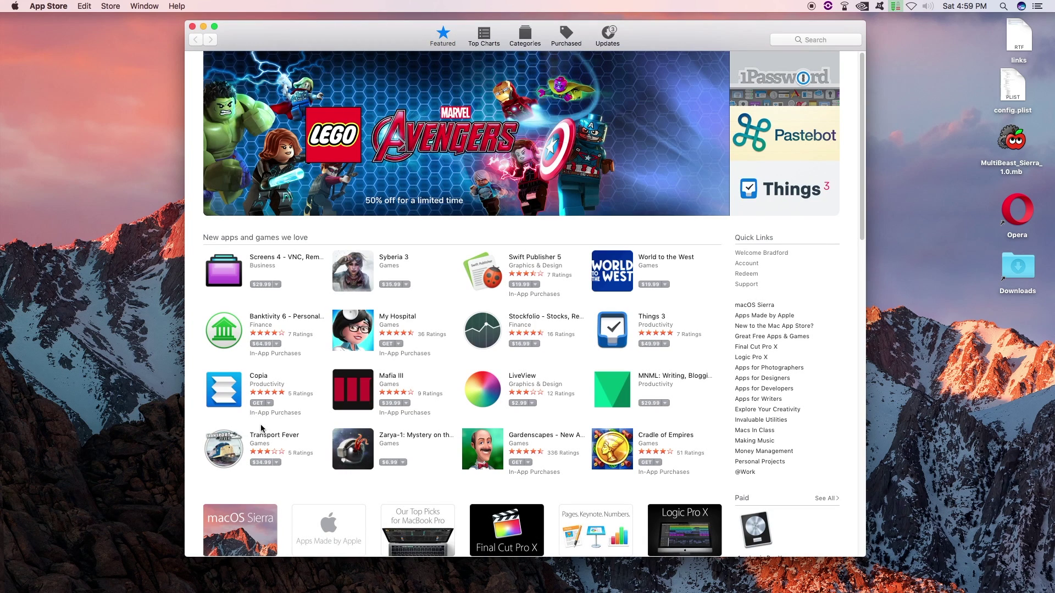
{"action": "scroll", "coordinate": [279, 371], "scroll_direction": "down", "scroll_amount": 5}
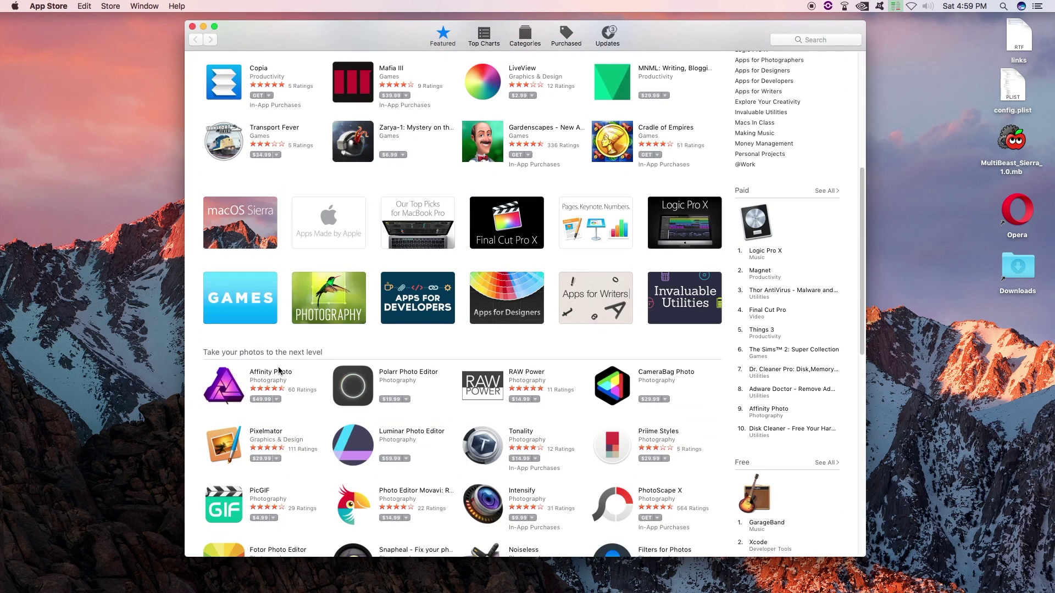
{"action": "left_click", "coordinate": [243, 231]}
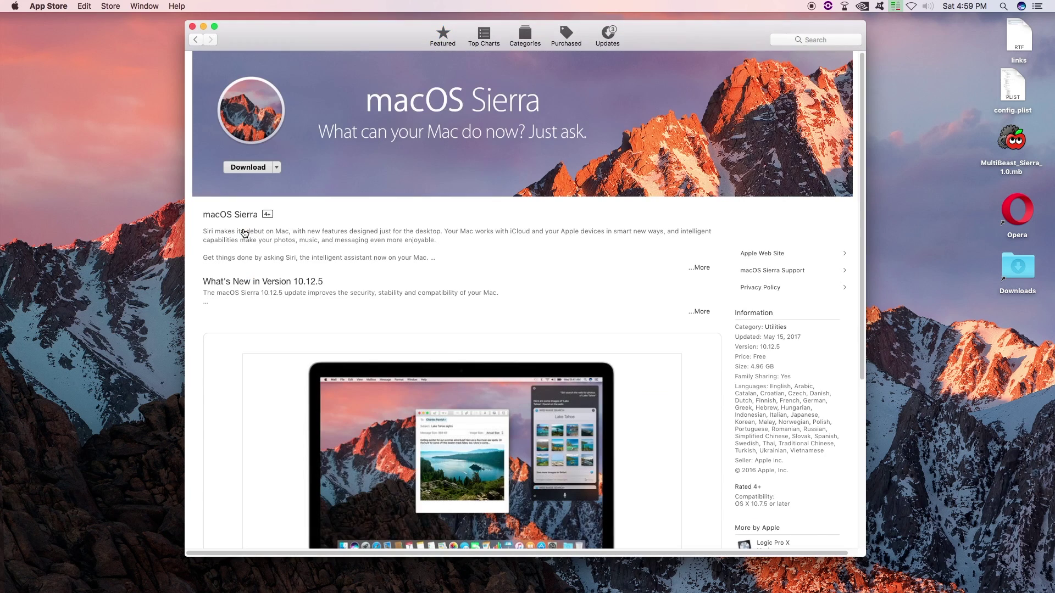
{"action": "left_click", "coordinate": [252, 167]}
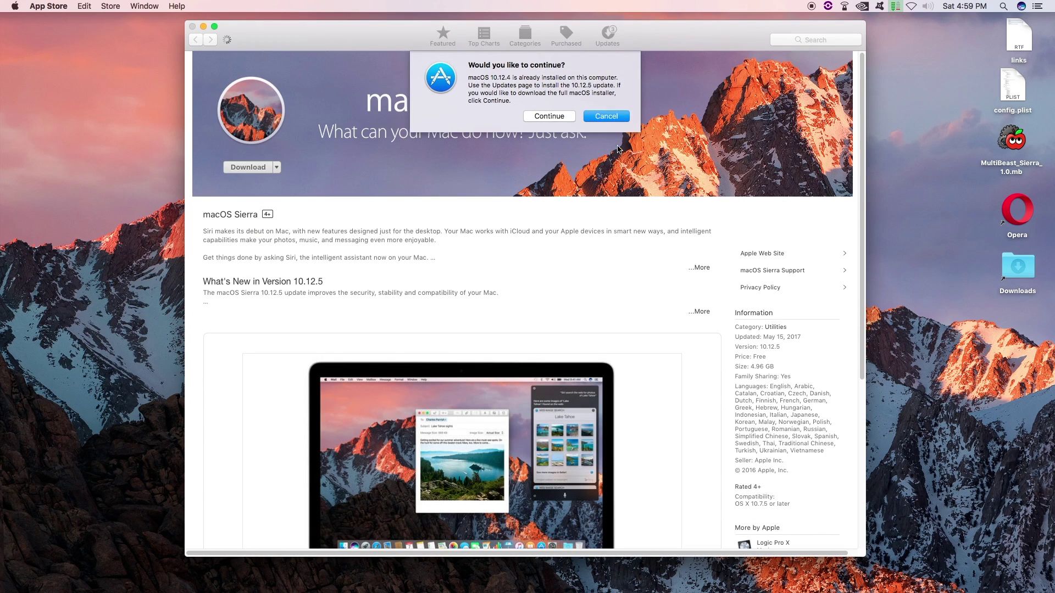
{"action": "left_click", "coordinate": [559, 116]}
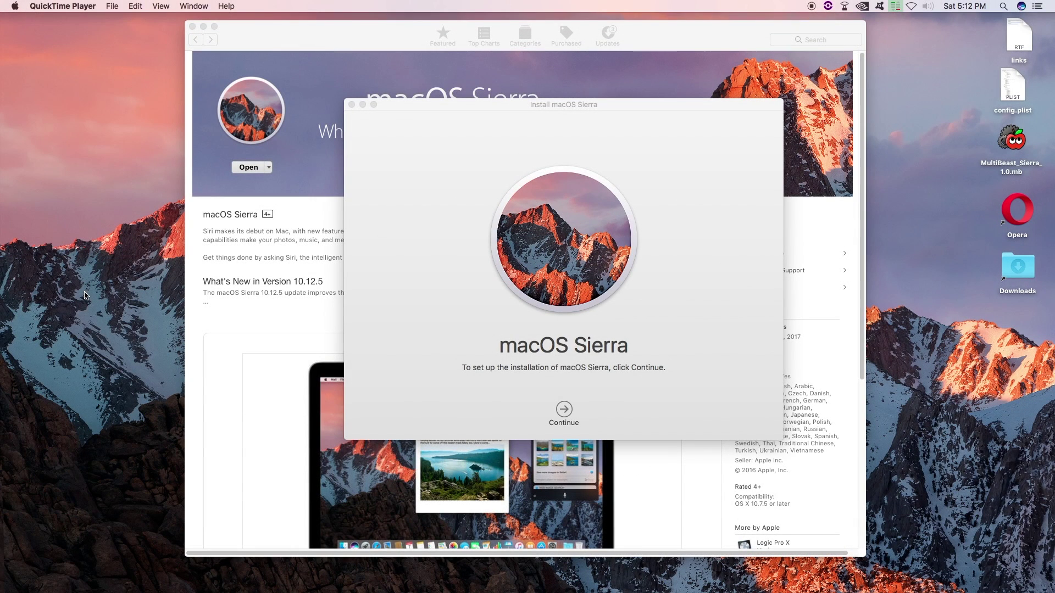
Quit the Sierra installer without installing and close the App Store window
{"action": "left_click", "coordinate": [426, 156]}
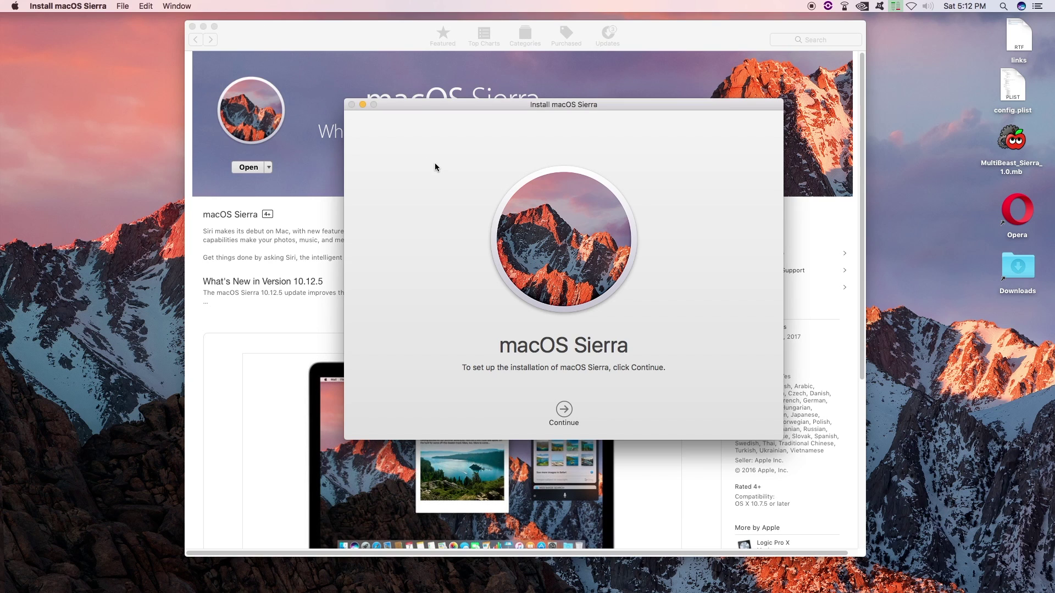
{"action": "key", "text": "super+q"}
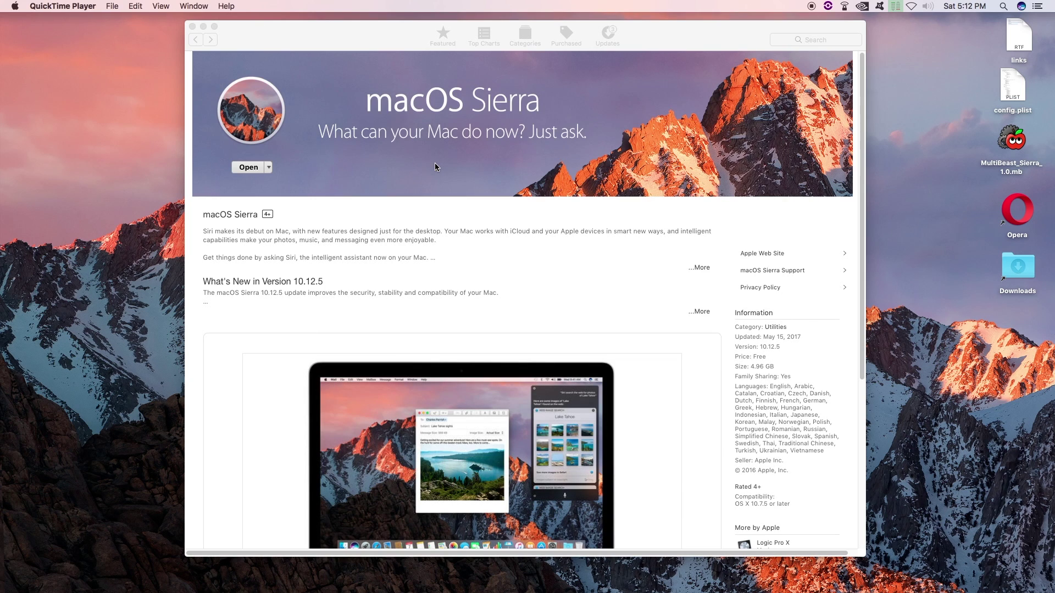
{"action": "left_click", "coordinate": [193, 26]}
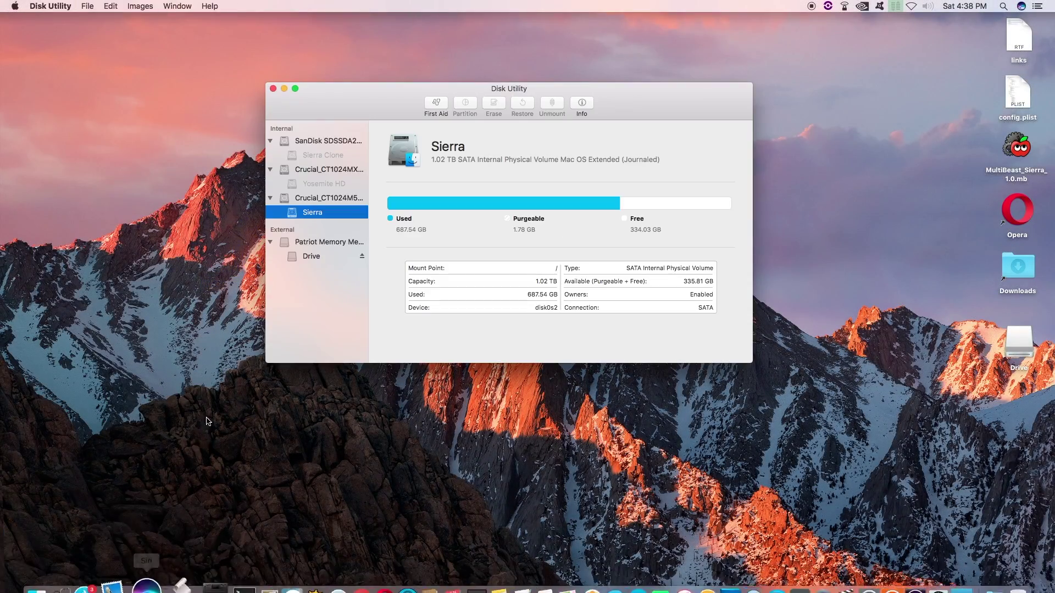
Erase the Patriot Memory Media disk as 'USB', Mac OS Extended (Journaled), GUID Partition Map
{"action": "left_click", "coordinate": [312, 245]}
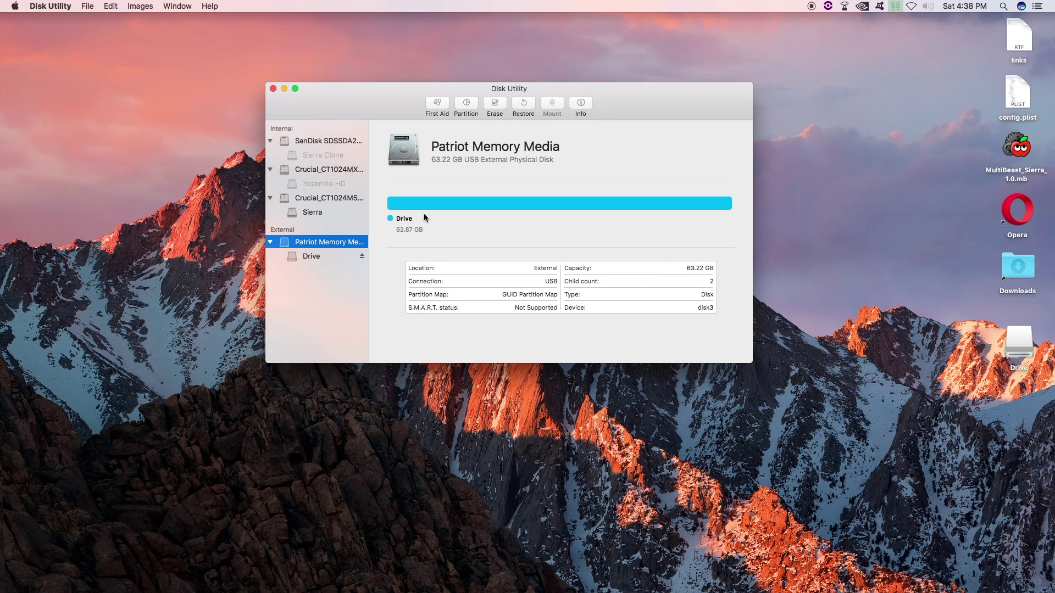
{"action": "left_click", "coordinate": [495, 104]}
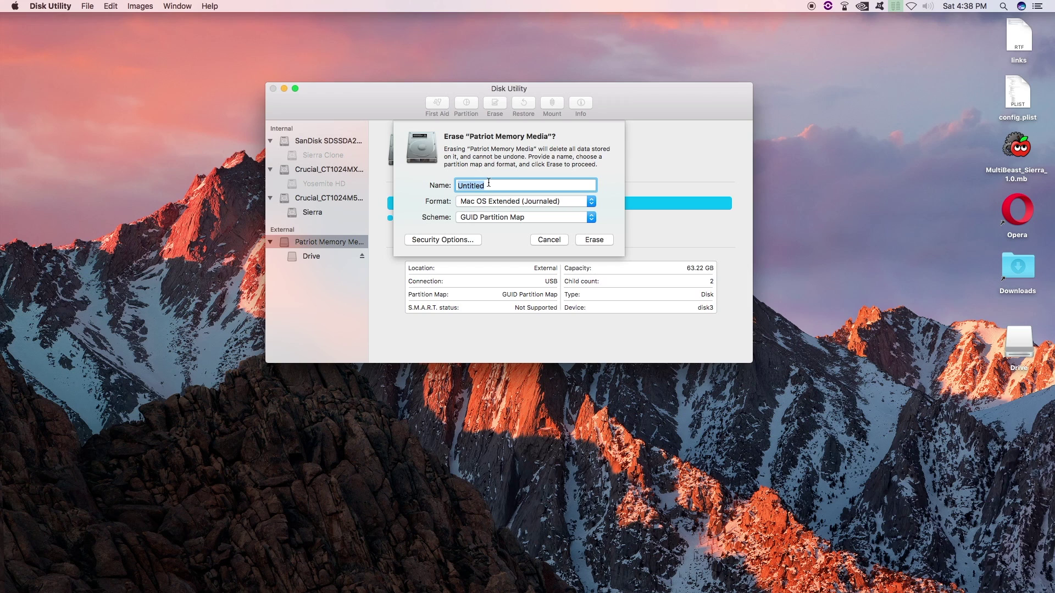
{"action": "type", "text": "USB"}
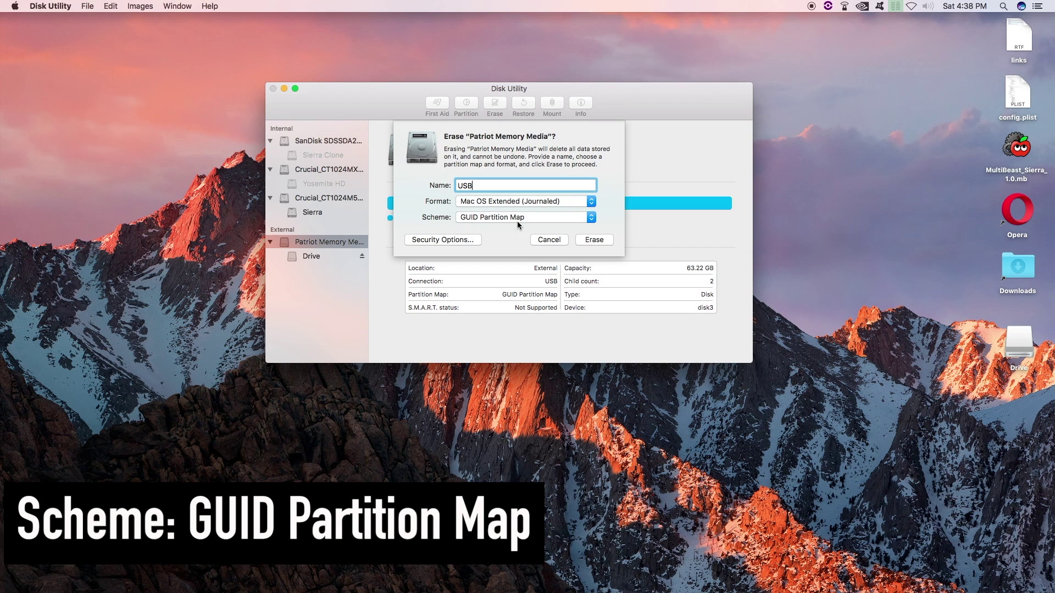
{"action": "left_click", "coordinate": [595, 240]}
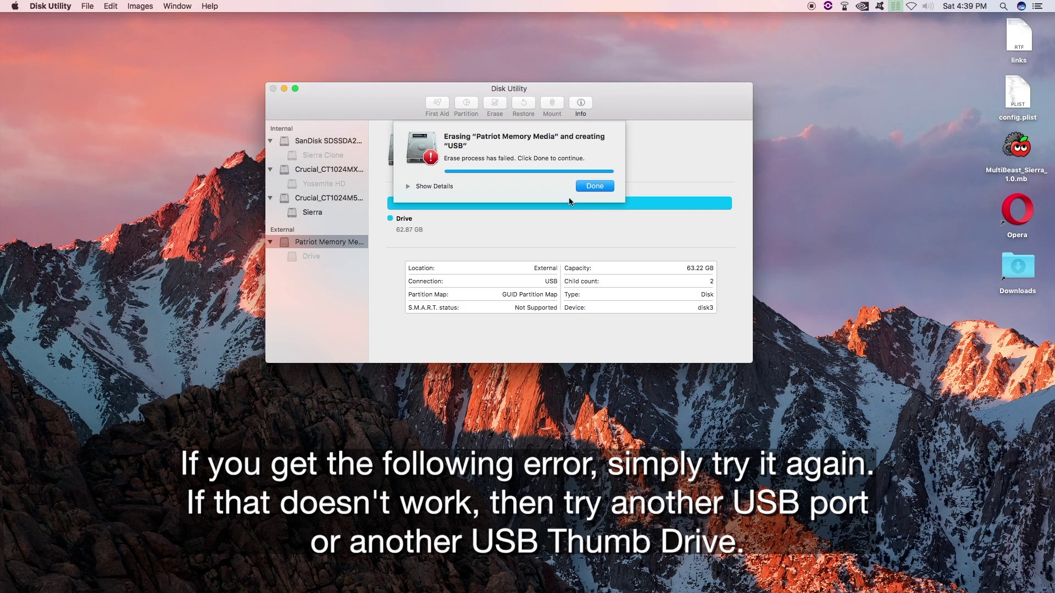
Dismiss the 'Erase process has failed' message
{"action": "left_click", "coordinate": [595, 186]}
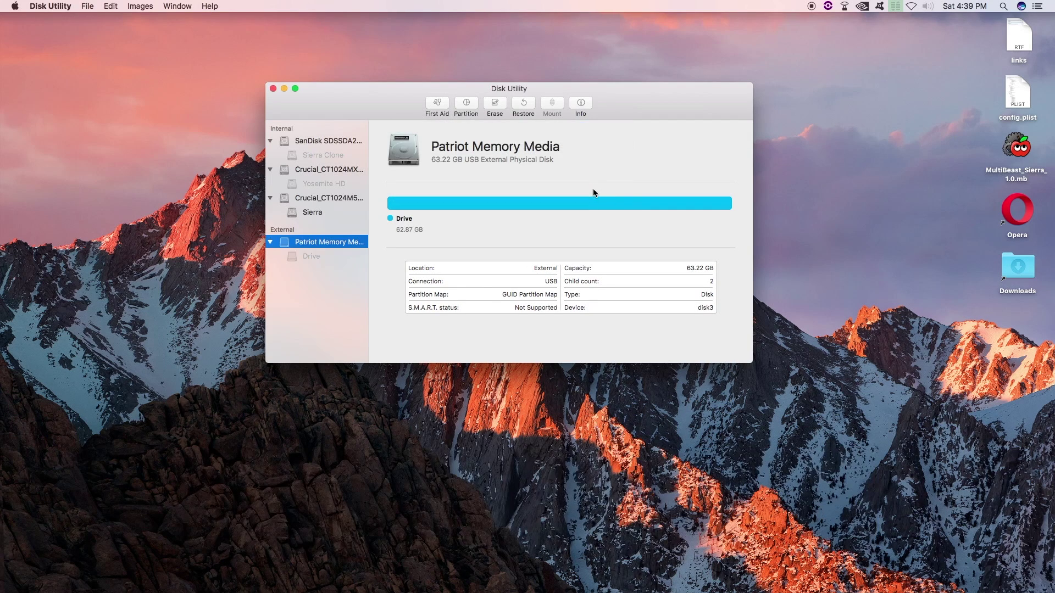
Re-erase Patriot Memory Media with the name 'USB' and close the completed erase summary
{"action": "left_click", "coordinate": [496, 104]}
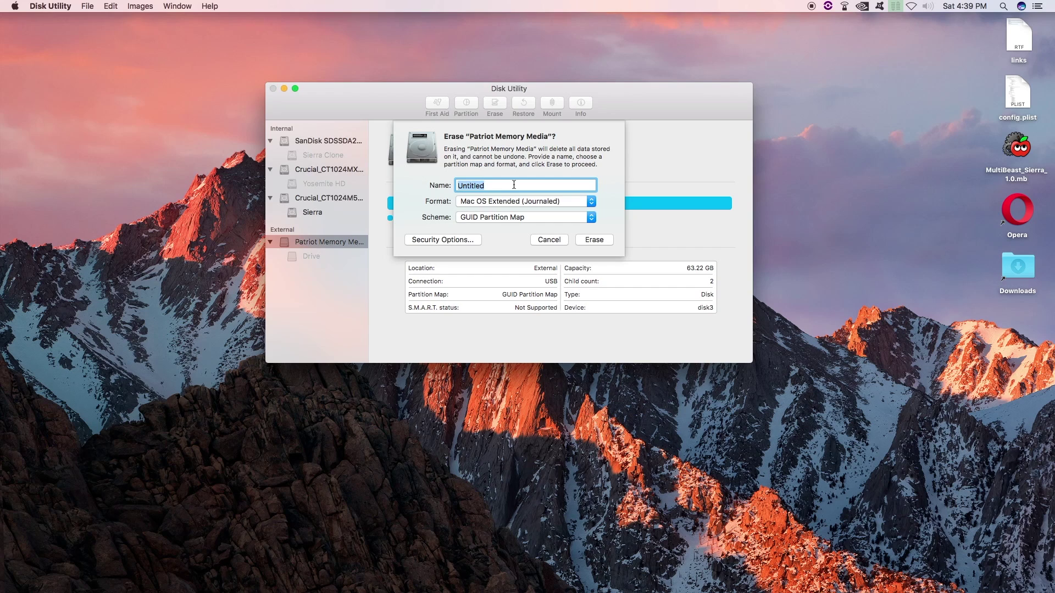
{"action": "type", "text": "USB"}
{"action": "left_click", "coordinate": [594, 240]}
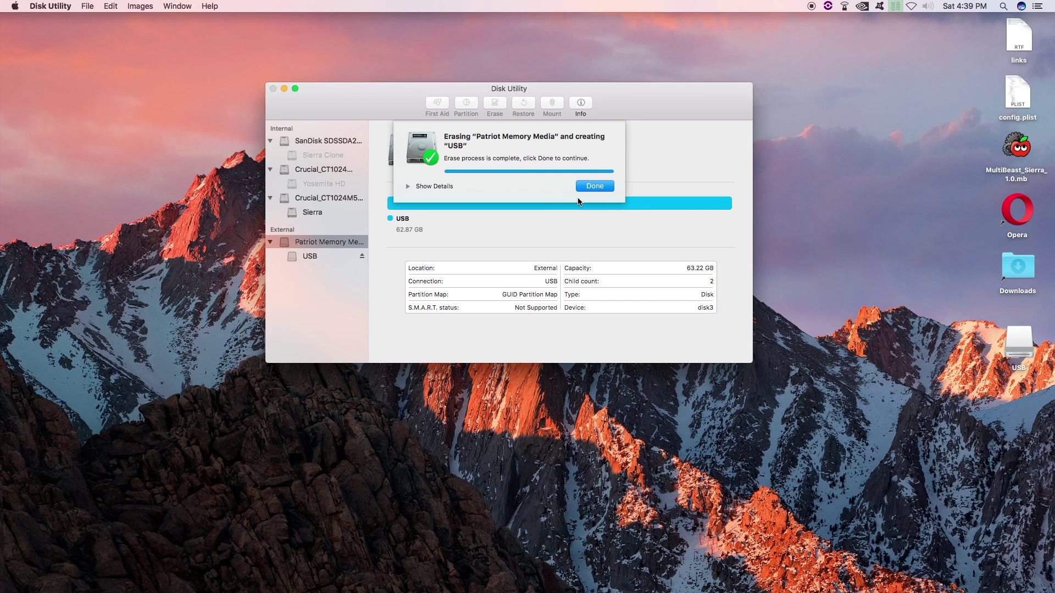
{"action": "left_click", "coordinate": [594, 187]}
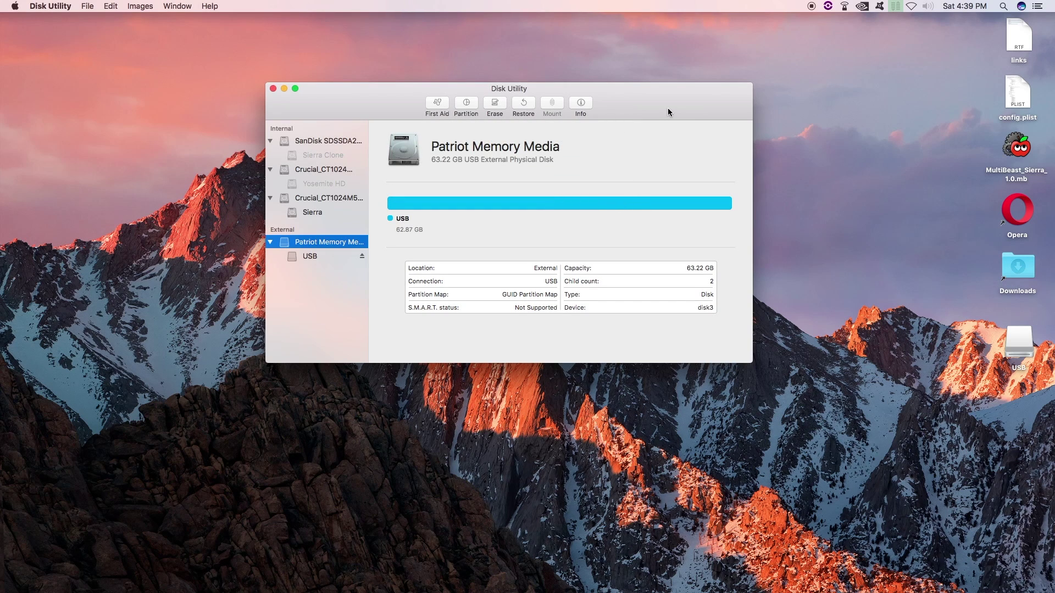
Quit Disk Utility and open the tonymacx86.com Downloads list in Opera
{"action": "left_click_drag", "start_coordinate": [667, 108], "coordinate": [647, 109]}
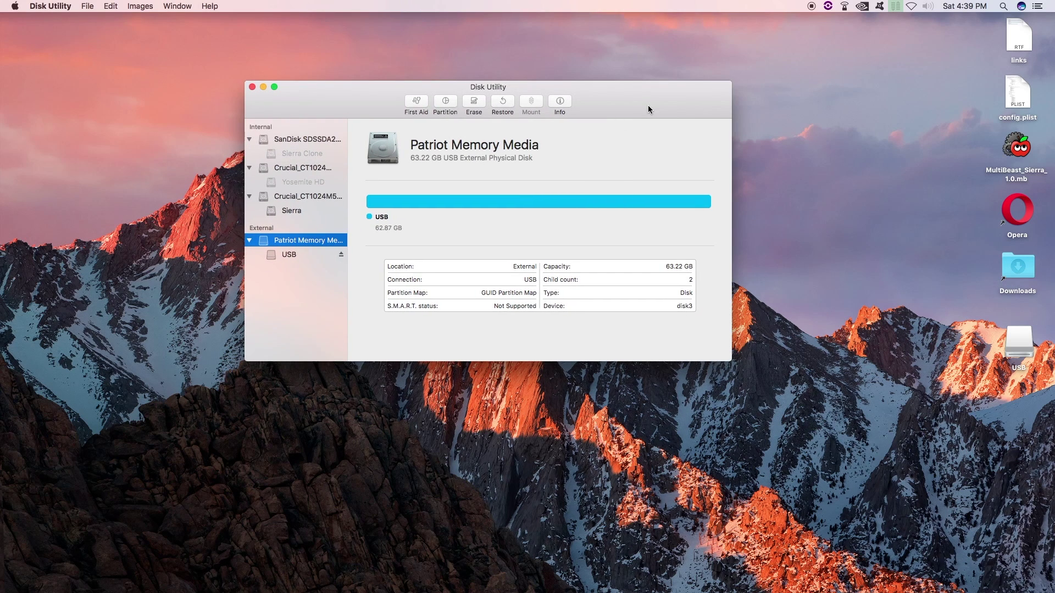
{"action": "key", "text": "super+q"}
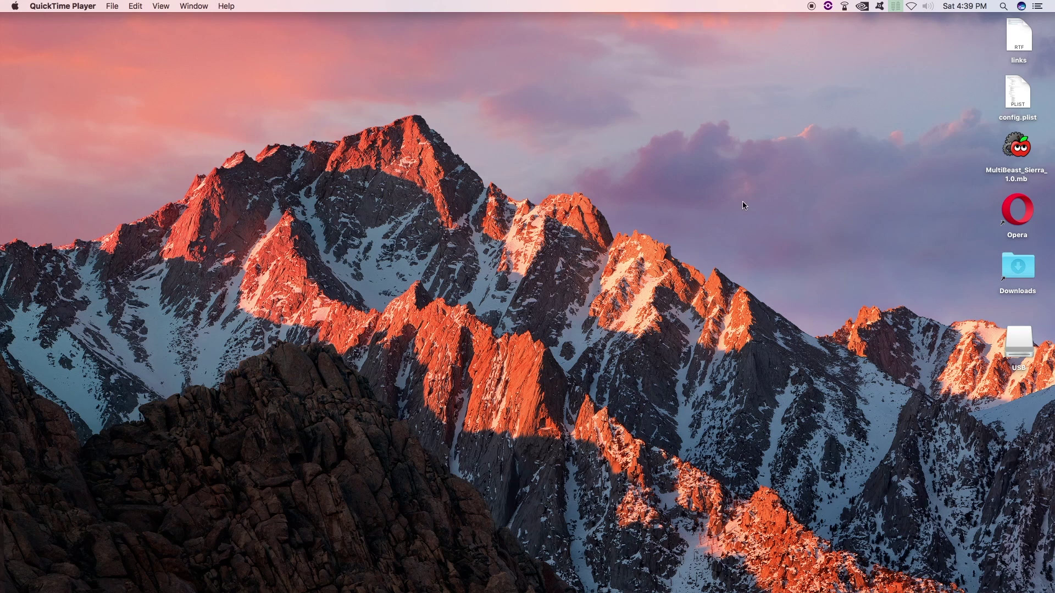
{"action": "double_click", "coordinate": [1024, 226]}
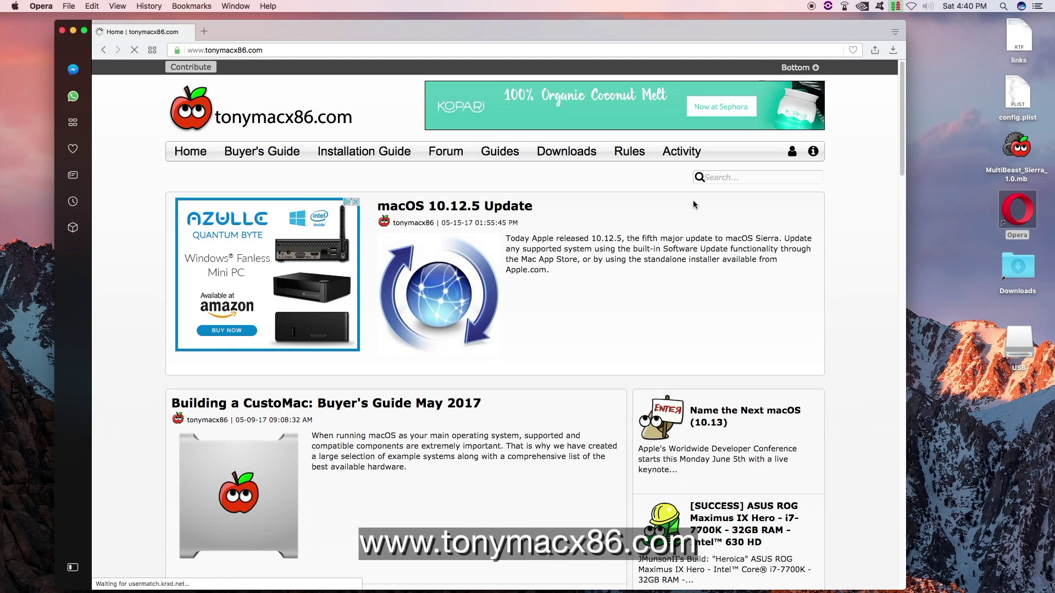
{"action": "left_click", "coordinate": [567, 159]}
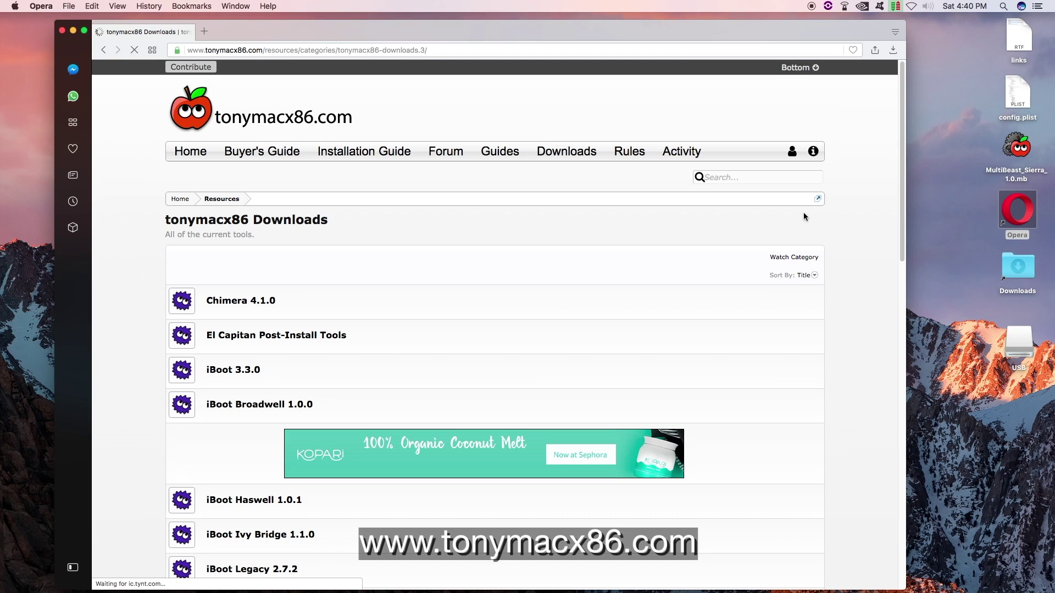
{"action": "left_click_drag", "start_coordinate": [901, 184], "coordinate": [943, 344]}
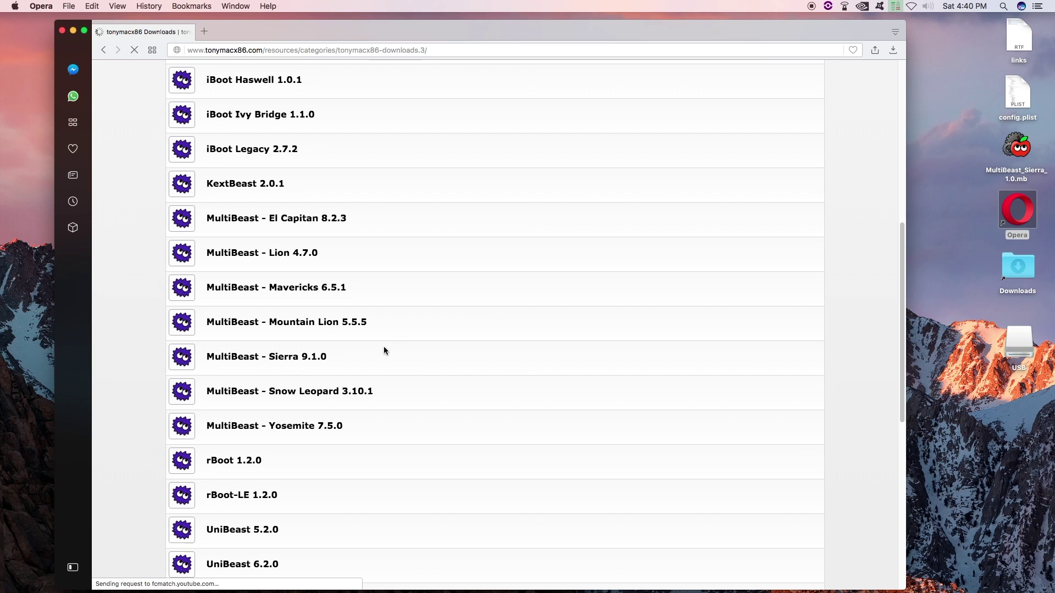
Download the MultiBeast - Sierra 9.1.0 zip and return to the Downloads categories list
{"action": "left_click", "coordinate": [286, 358]}
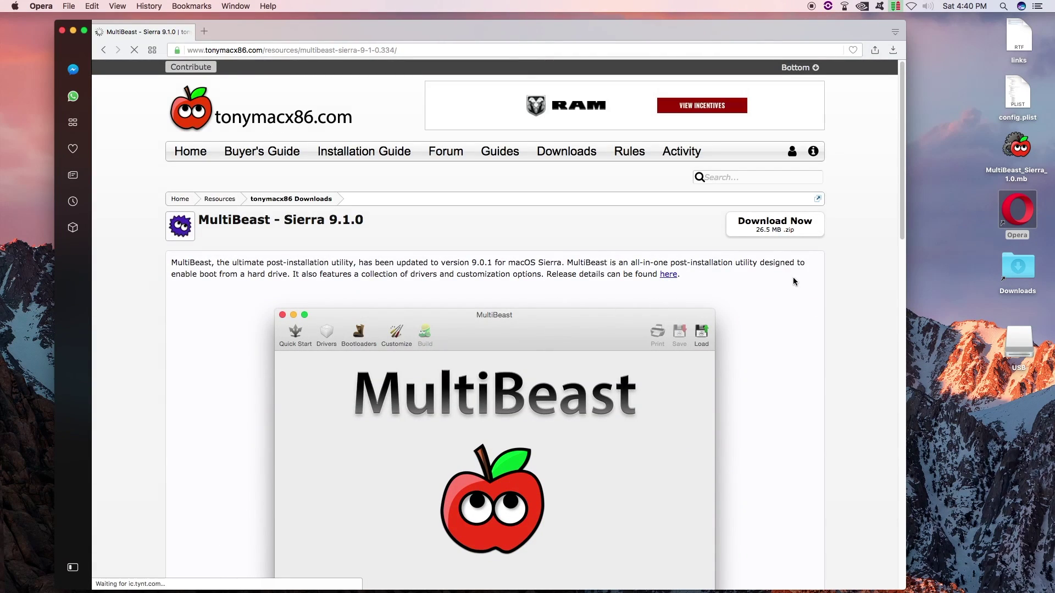
{"action": "scroll", "coordinate": [793, 282], "scroll_direction": "down", "scroll_amount": 4}
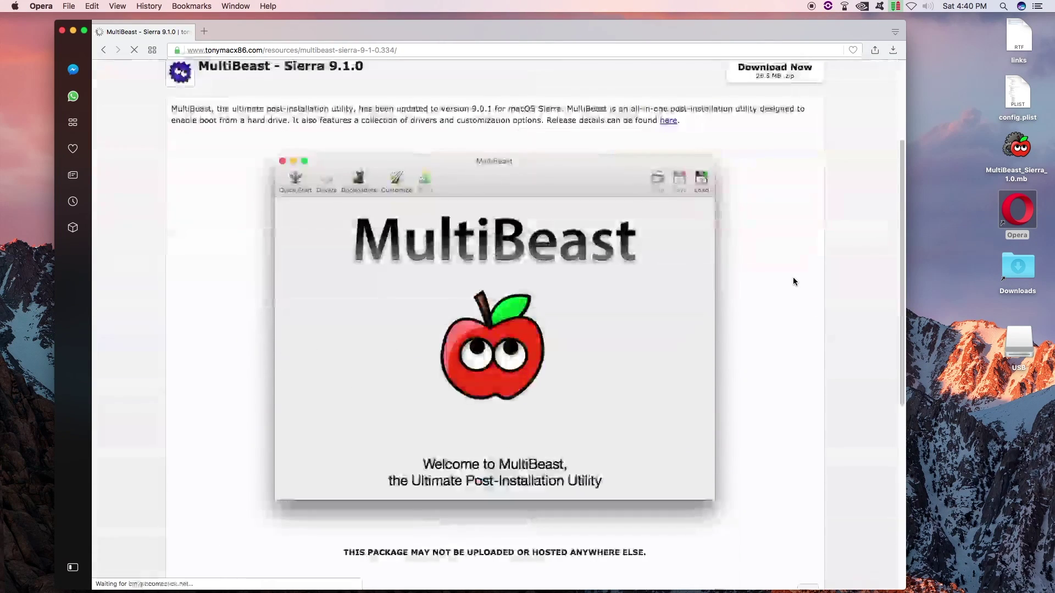
{"action": "left_click", "coordinate": [785, 75]}
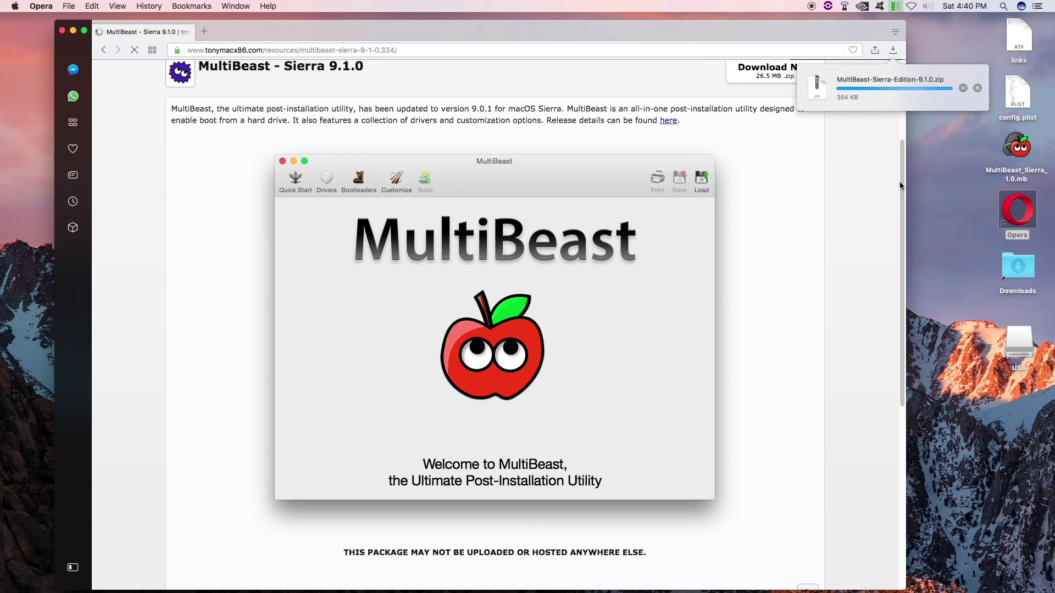
{"action": "left_click_drag", "start_coordinate": [900, 186], "coordinate": [912, 103]}
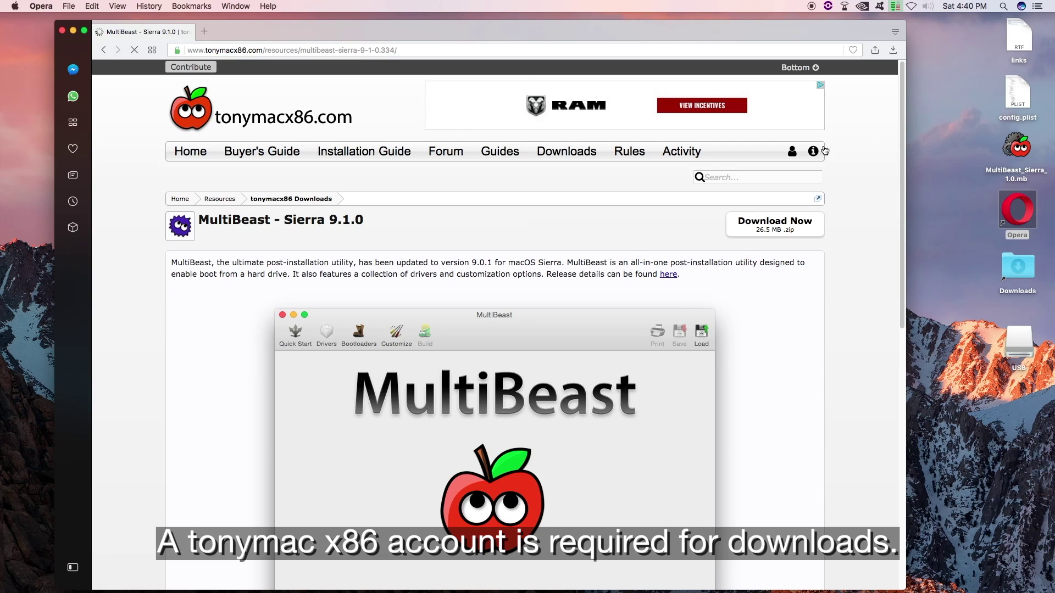
{"action": "left_click", "coordinate": [571, 157]}
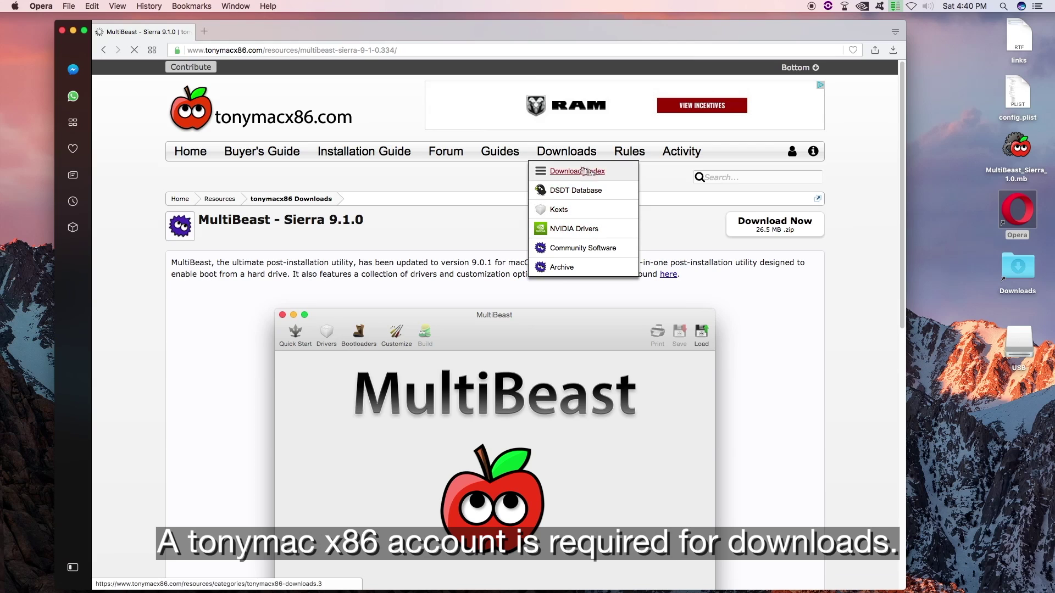
Download NVIDIA WebDriver 378.05.05.15f01 for macOS 10.12.5 from the NVIDIA Drivers page
{"action": "left_click", "coordinate": [562, 231]}
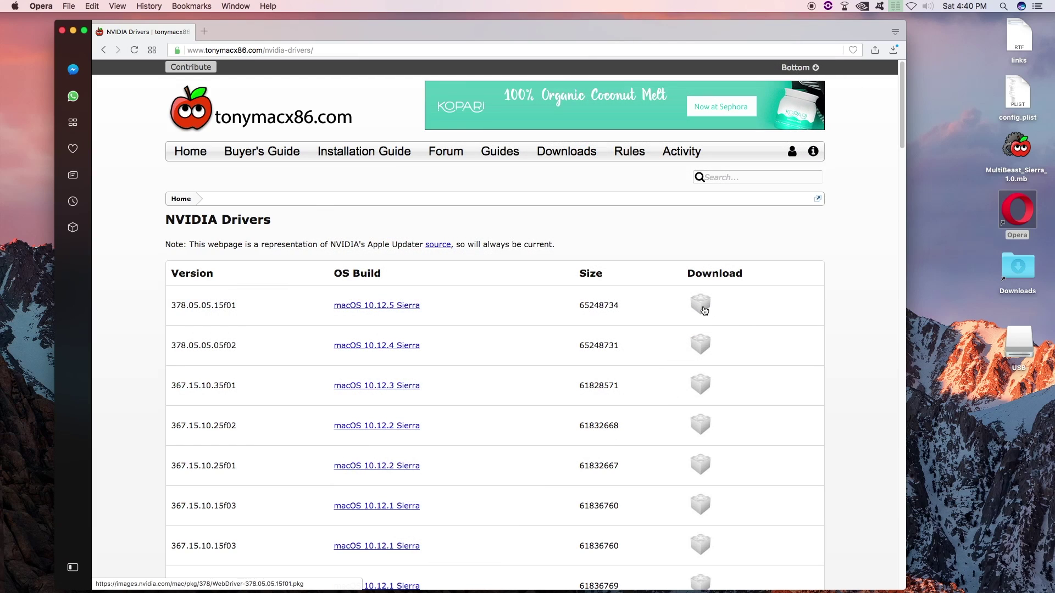
{"action": "left_click", "coordinate": [703, 306]}
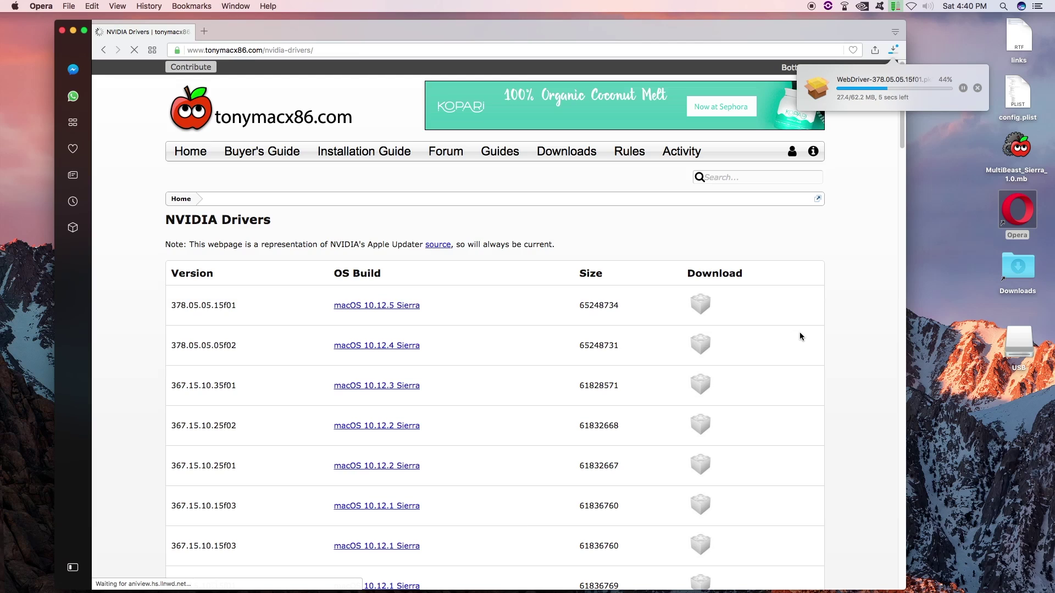
Download UniBeast 7.1.1 from the tonymacx86 Downloads list
{"action": "mouse_move", "coordinate": [586, 155]}
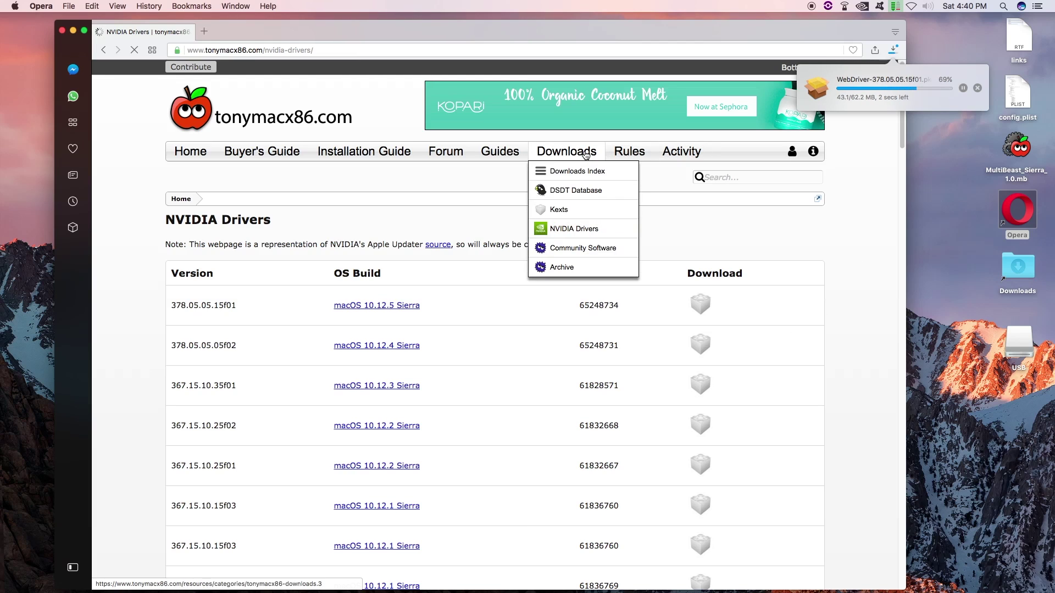
{"action": "left_click", "coordinate": [578, 157]}
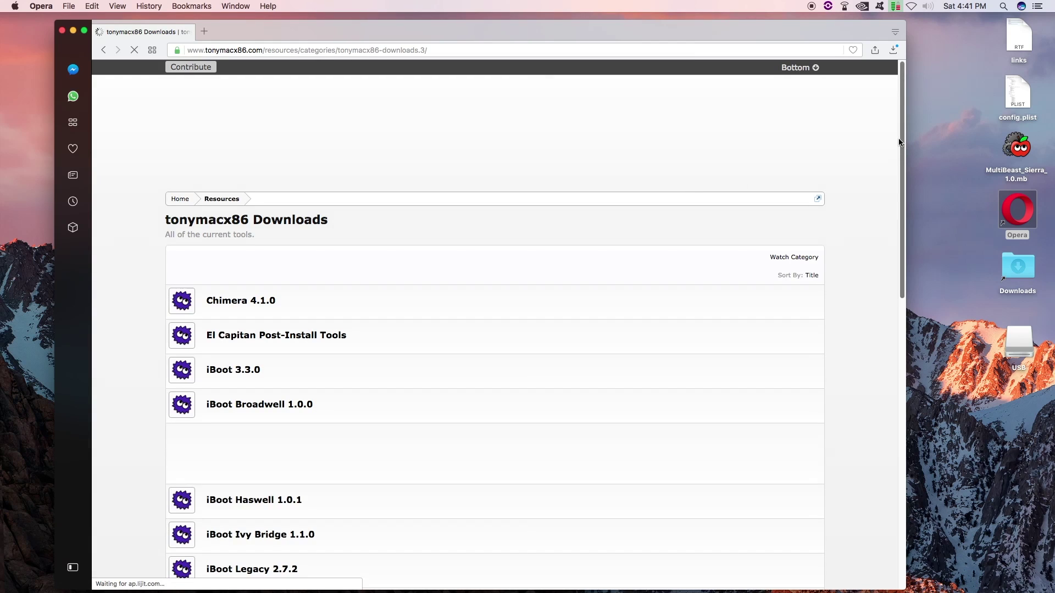
{"action": "left_click_drag", "start_coordinate": [899, 142], "coordinate": [904, 419]}
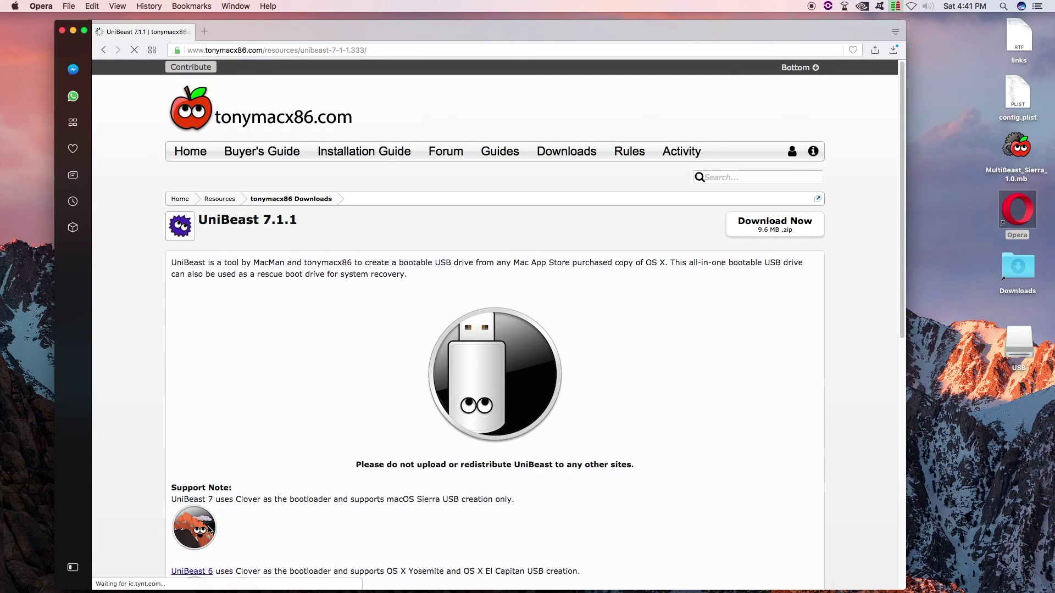
{"action": "left_click", "coordinate": [765, 230]}
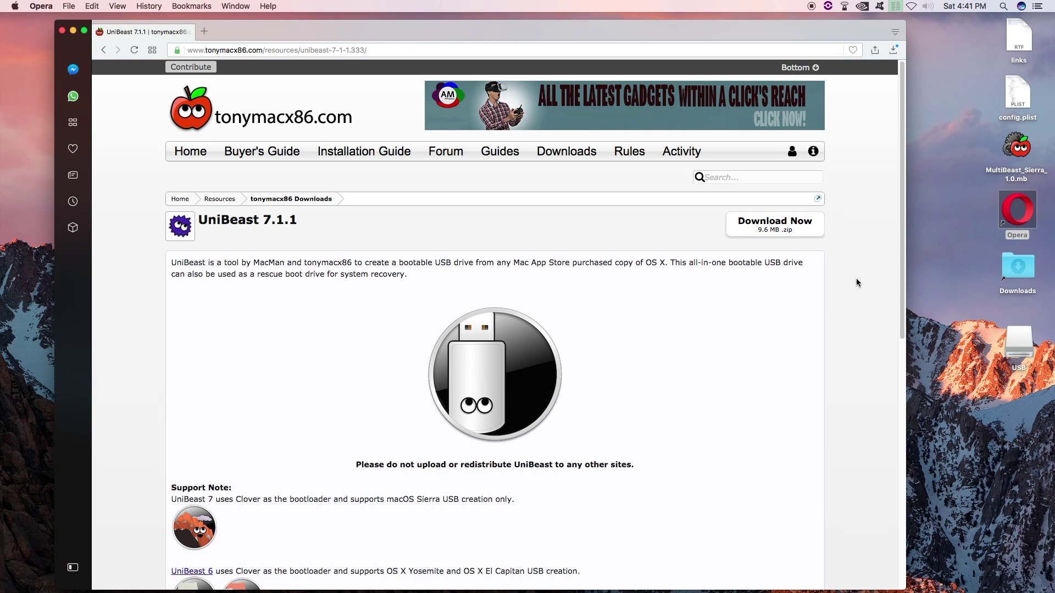
Unzip UniBeast-7.1.1.zip and MultiBeast-Sierra-Edition-9.1.0.zip in the Downloads folder
{"action": "key", "text": "super+q"}
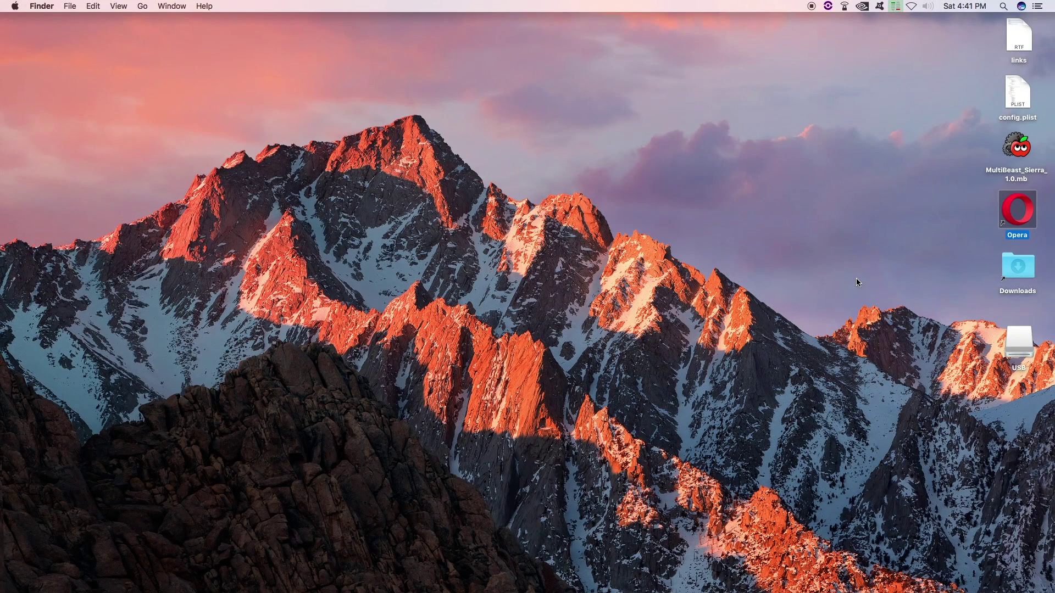
{"action": "double_click", "coordinate": [1017, 269]}
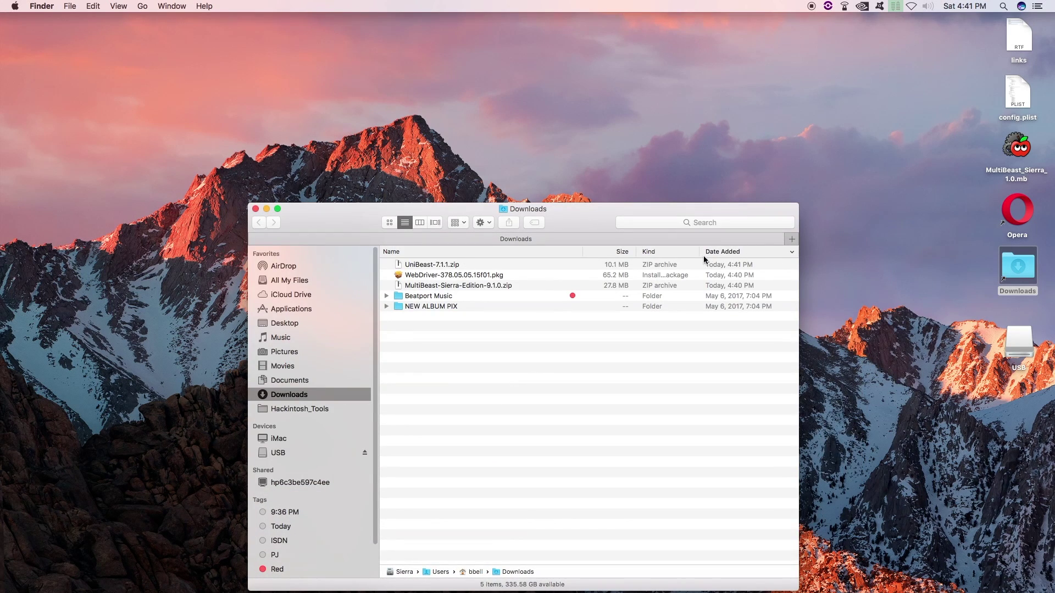
{"action": "double_click", "coordinate": [447, 266]}
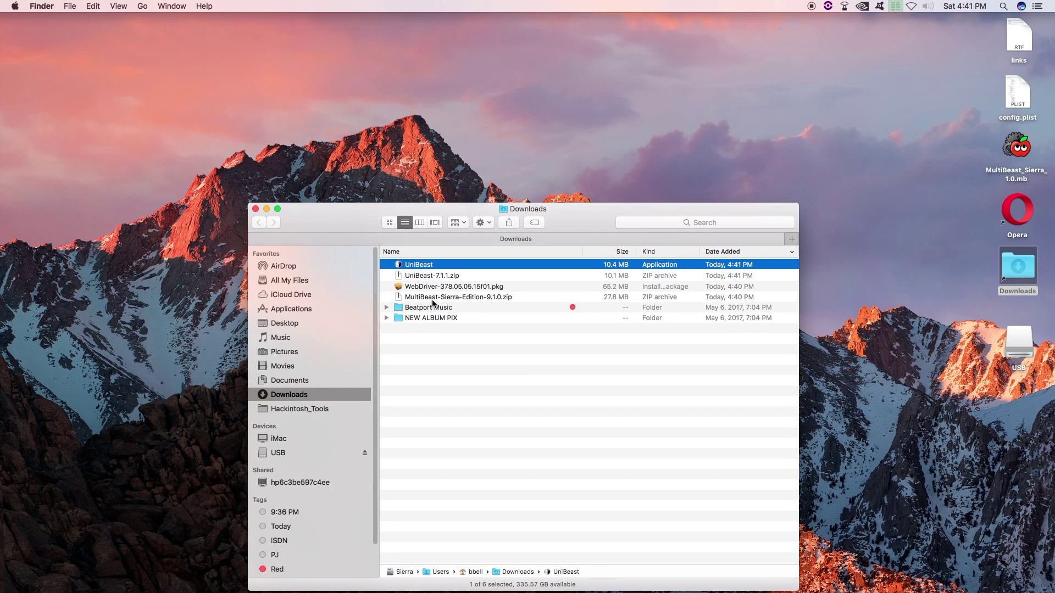
{"action": "left_click", "coordinate": [431, 300]}
{"action": "double_click", "coordinate": [431, 301]}
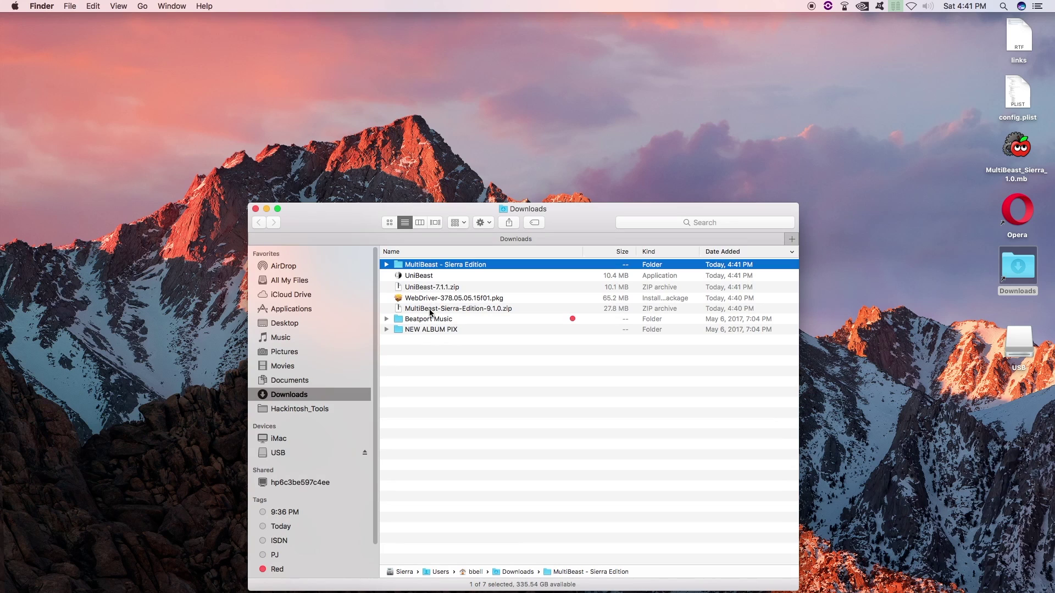
Trash both zip archives, keeping the extracted MultiBeast folder and WebDriver-378.05.05.15f01.pkg
{"action": "left_click", "coordinate": [431, 311]}
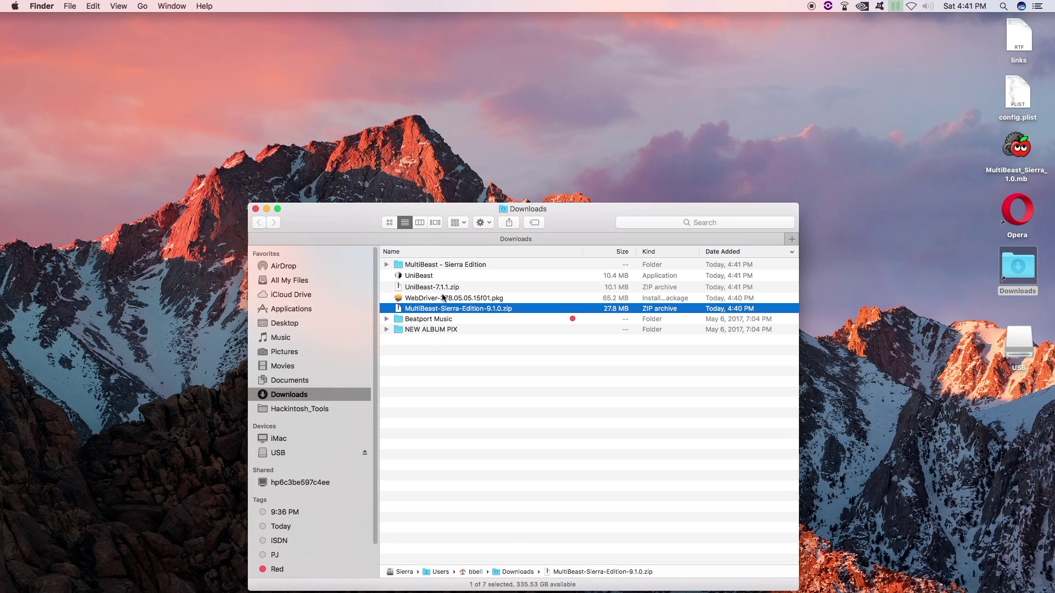
{"action": "left_click", "coordinate": [445, 290], "text": "super"}
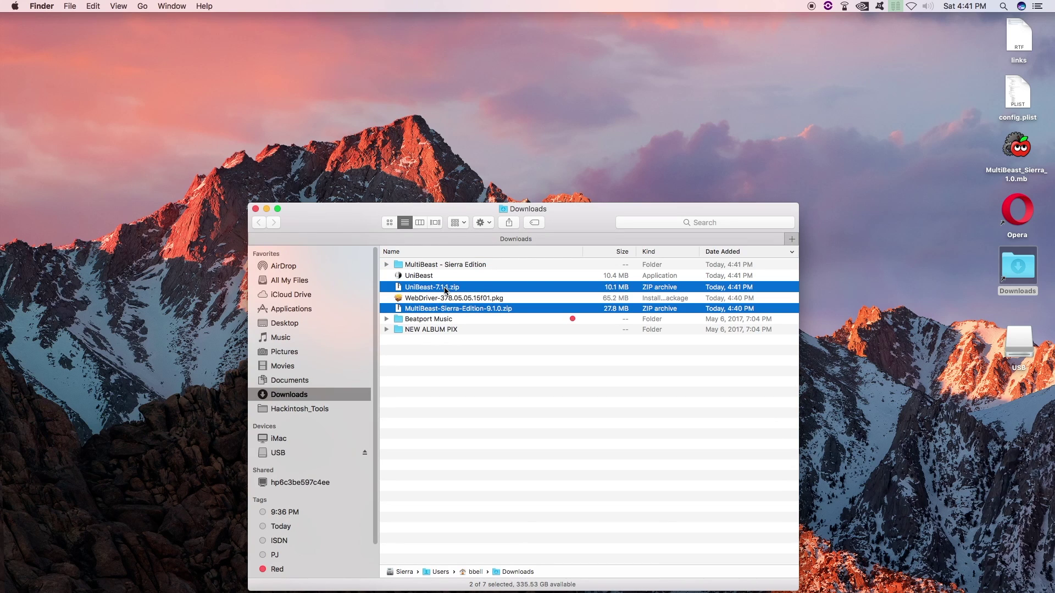
{"action": "key", "text": "super+BackSpace"}
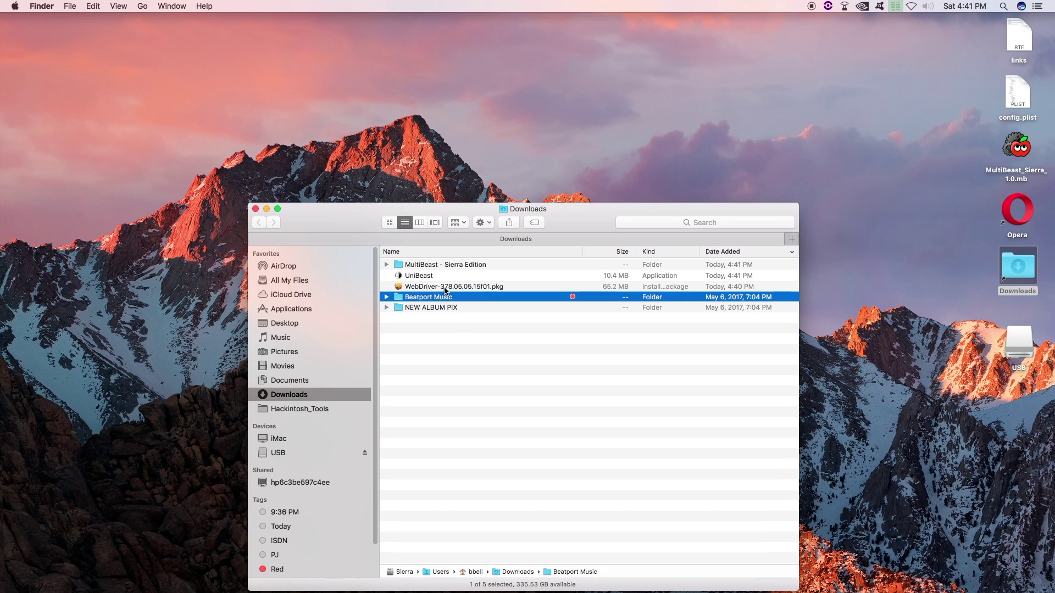
{"action": "left_click", "coordinate": [413, 266]}
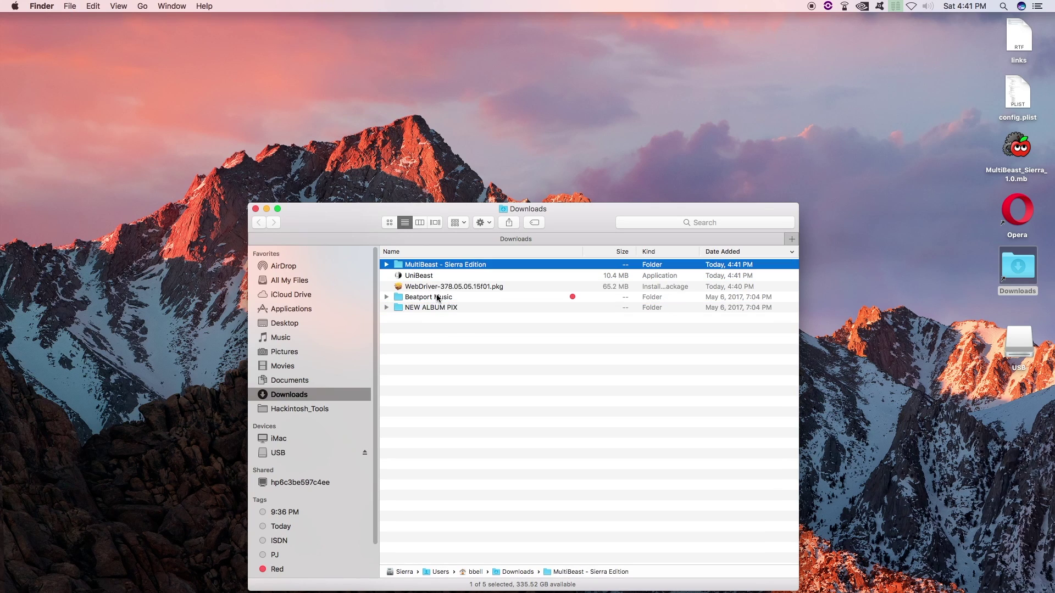
{"action": "left_click", "coordinate": [435, 289]}
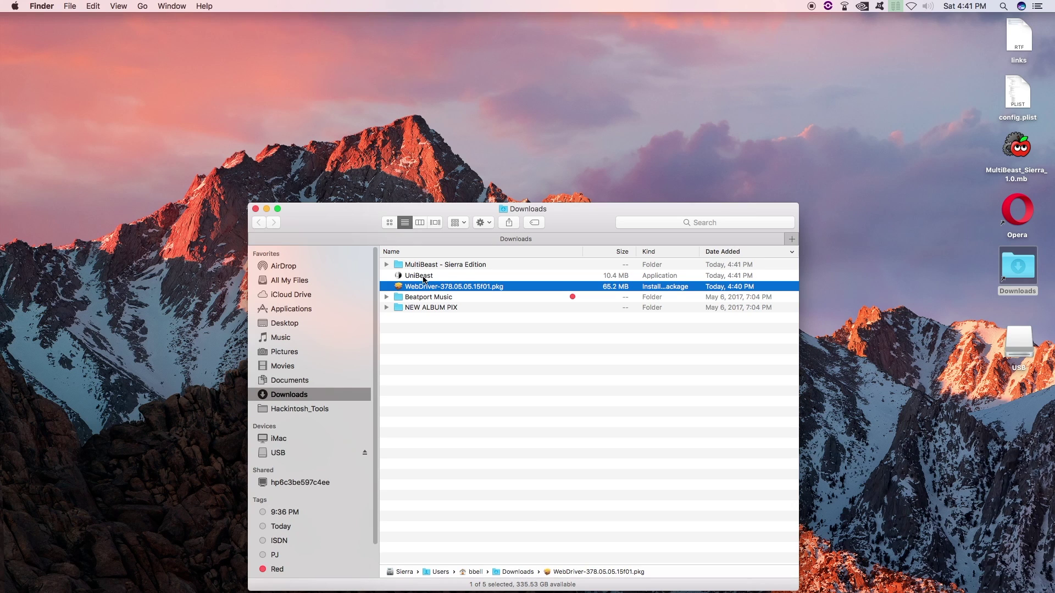
Launch the downloaded UniBeast app and accept its license agreement
{"action": "double_click", "coordinate": [424, 280]}
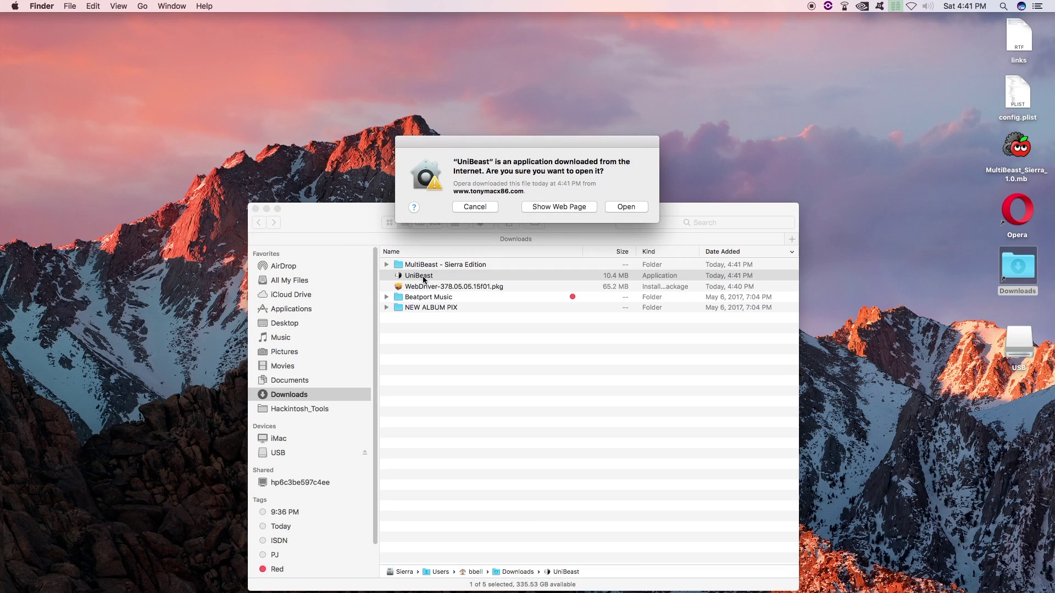
{"action": "left_click", "coordinate": [619, 209]}
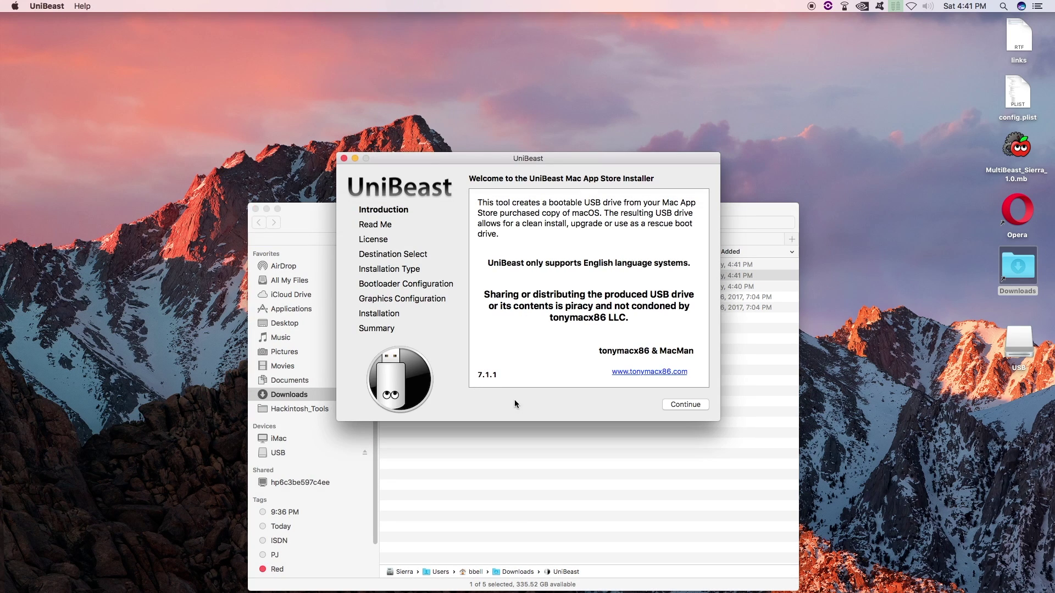
{"action": "left_click", "coordinate": [689, 403]}
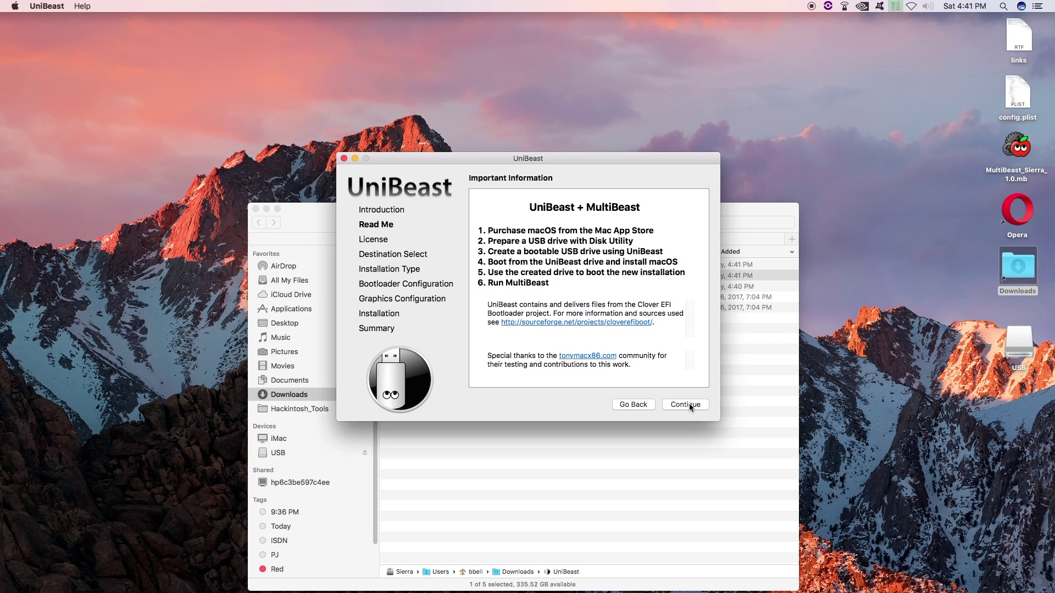
{"action": "left_click", "coordinate": [689, 403]}
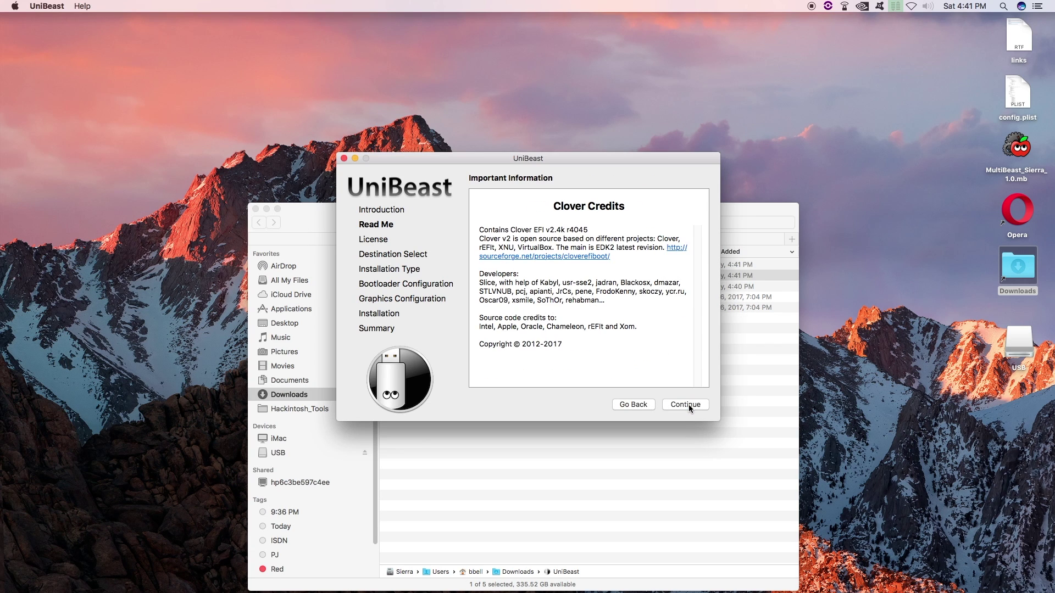
{"action": "left_click", "coordinate": [688, 404]}
{"action": "left_click", "coordinate": [687, 403]}
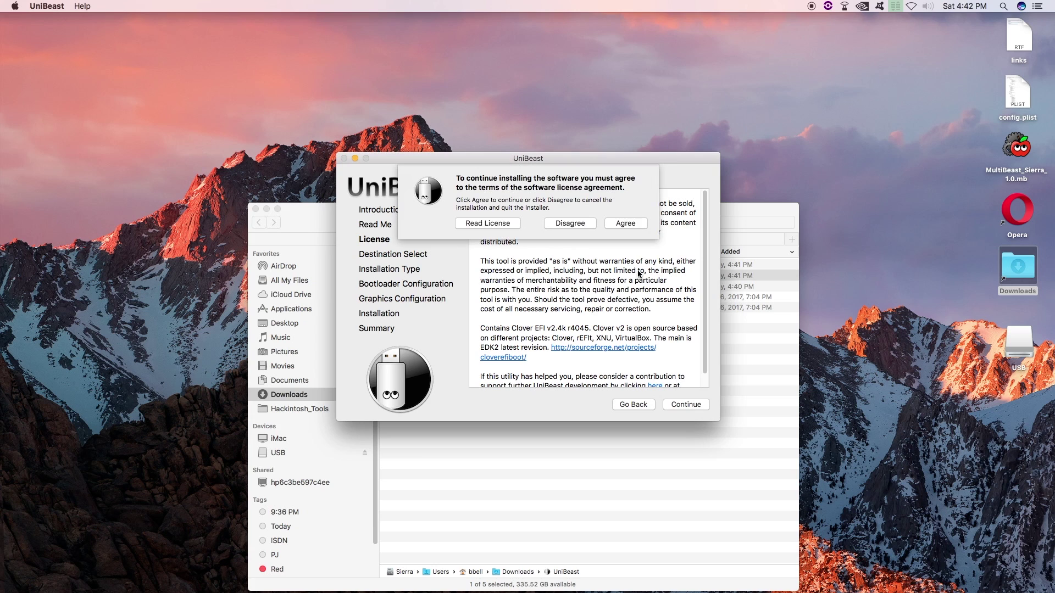
{"action": "left_click", "coordinate": [631, 222]}
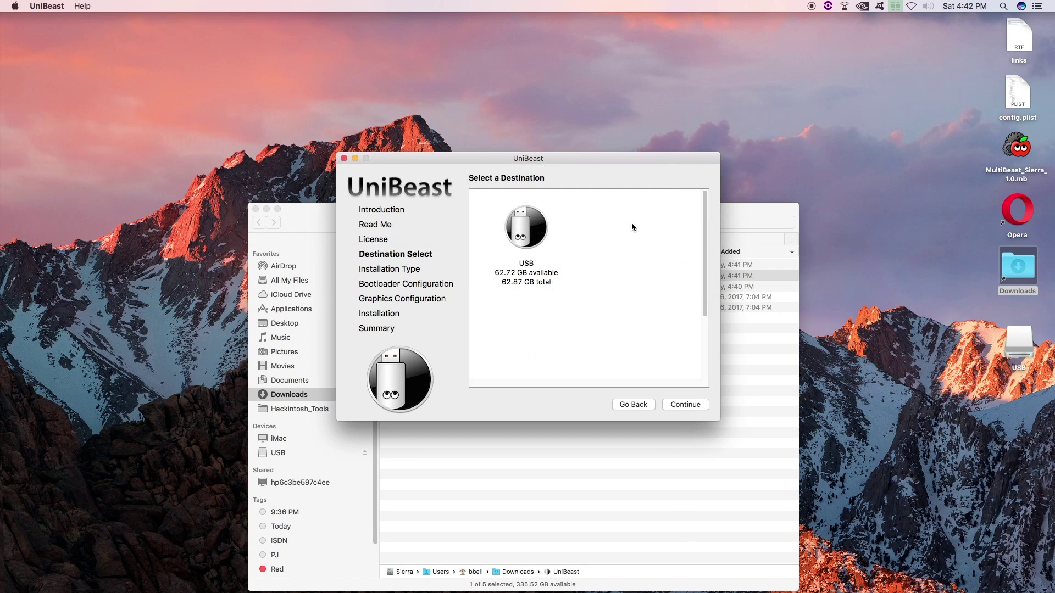
Choose the USB drive as the installation destination
{"action": "left_click", "coordinate": [537, 233]}
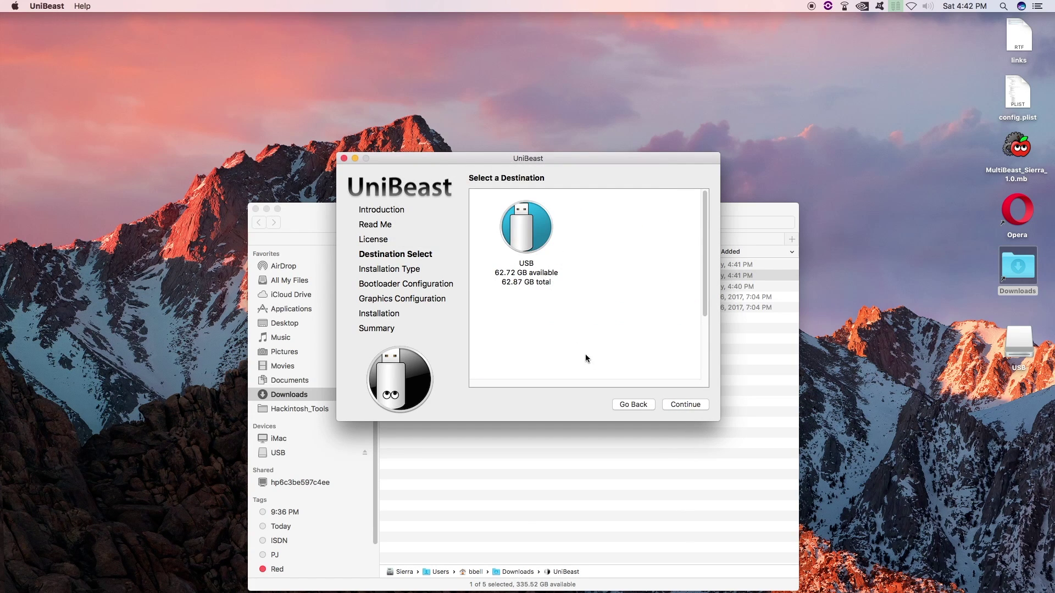
{"action": "left_click", "coordinate": [694, 405]}
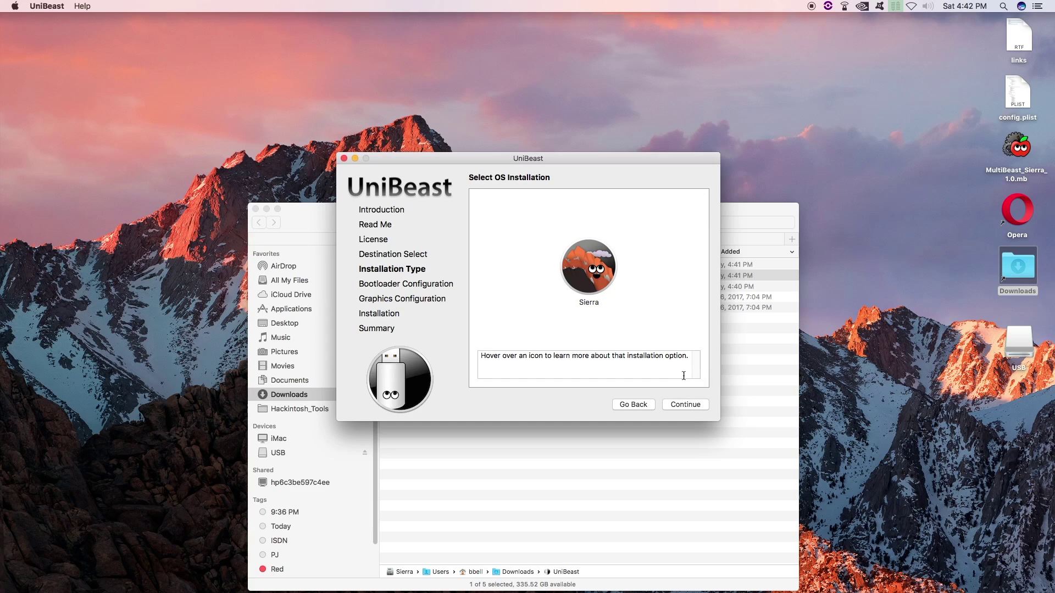
{"action": "mouse_move", "coordinate": [587, 273]}
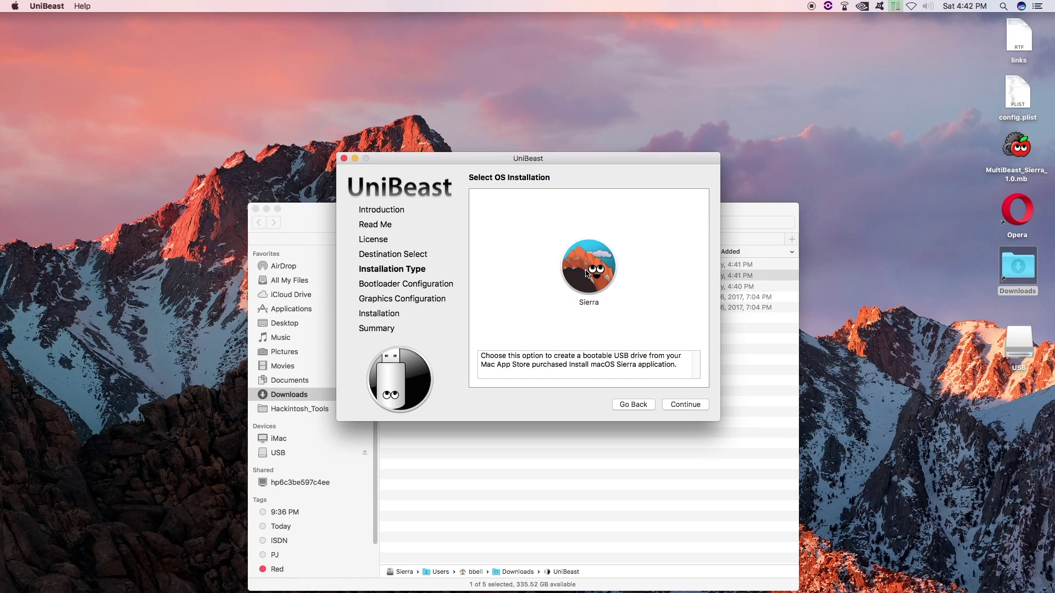
Confirm Sierra, choose UEFI Boot Mode for Clover, and continue to Optional Graphics Configuration
{"action": "left_click", "coordinate": [686, 404]}
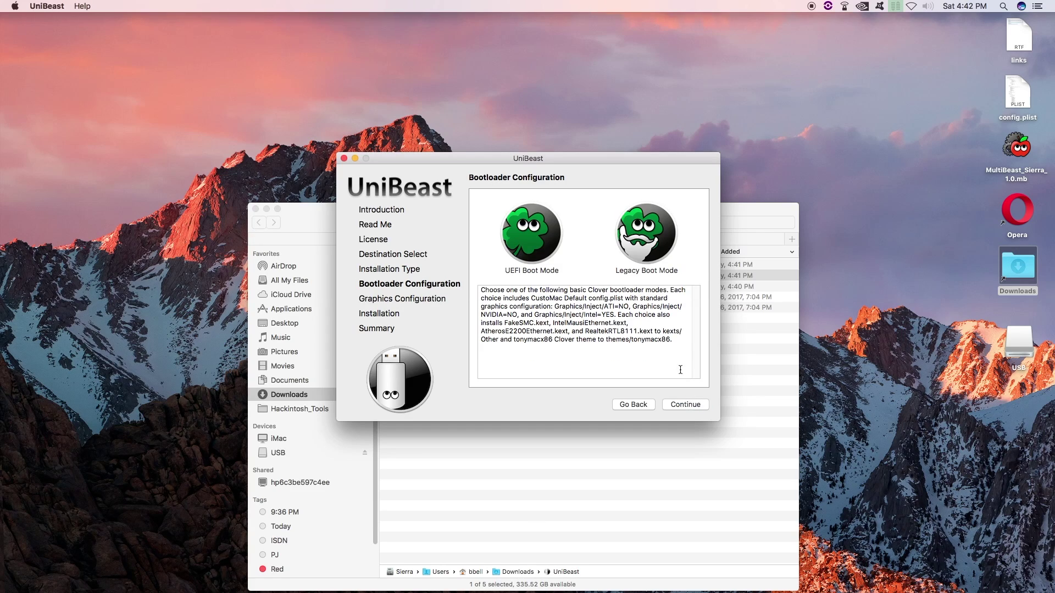
{"action": "mouse_move", "coordinate": [558, 259]}
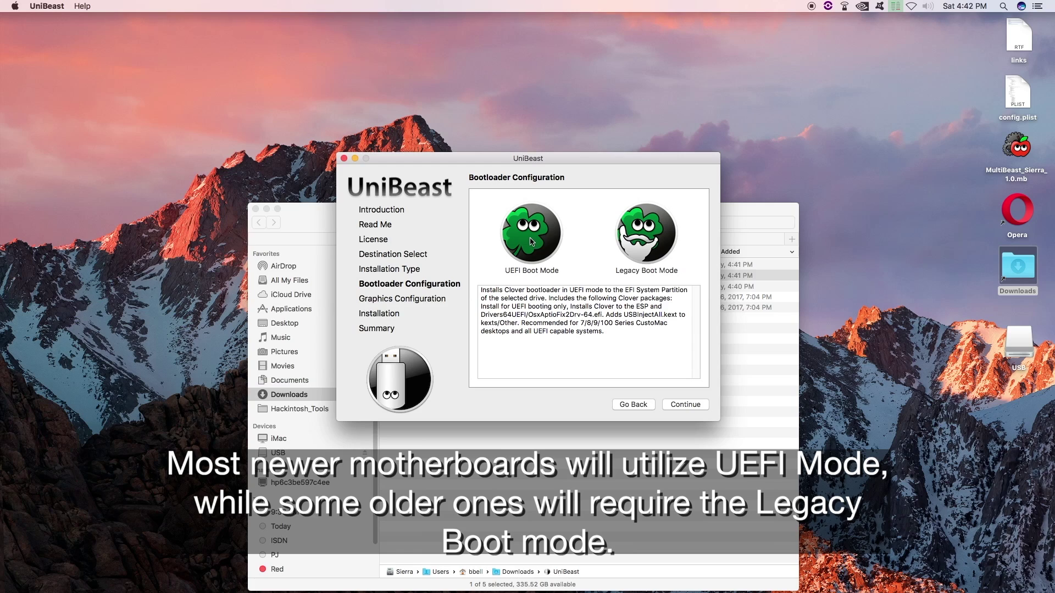
{"action": "left_click", "coordinate": [530, 240]}
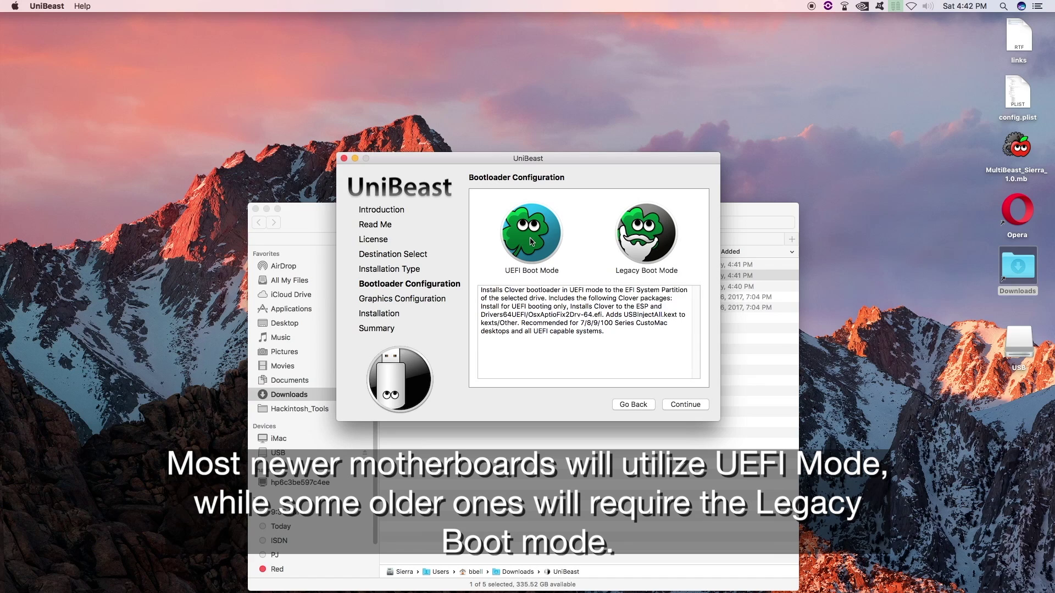
{"action": "left_click", "coordinate": [648, 242]}
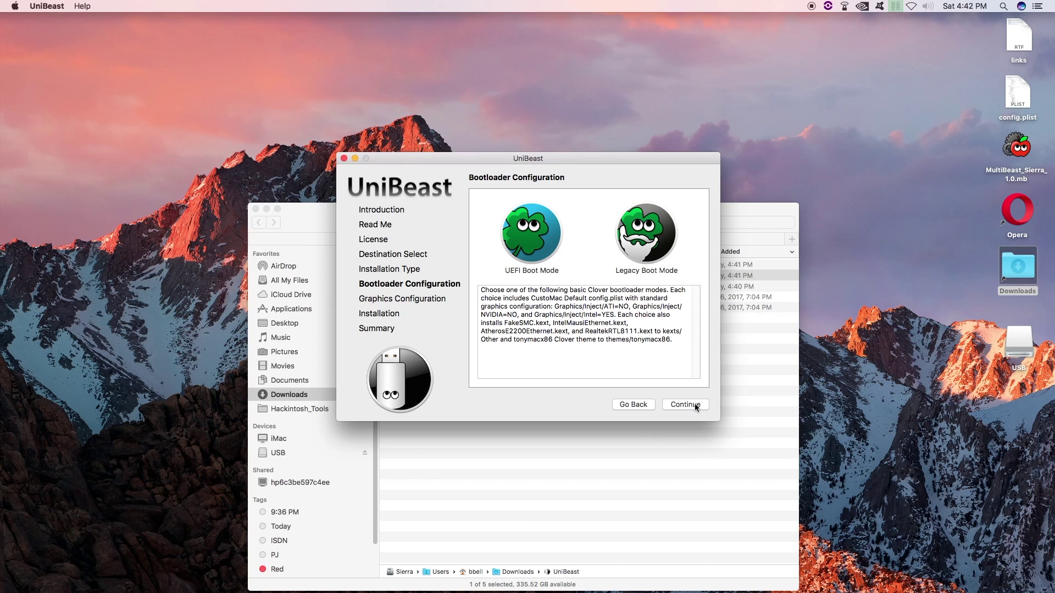
{"action": "left_click", "coordinate": [694, 405]}
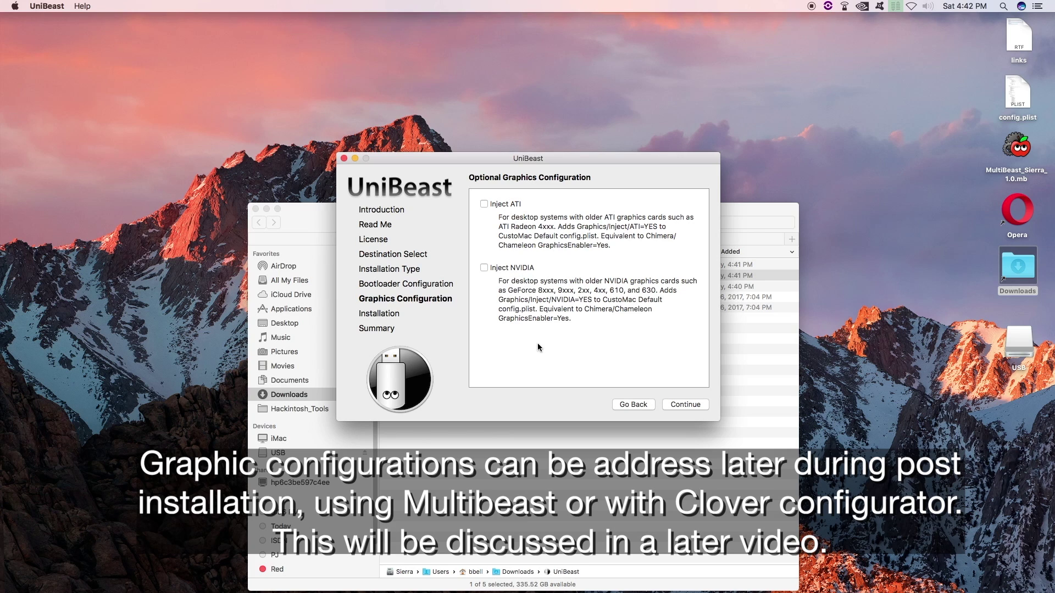
Leave Inject ATI and Inject NVIDIA unchecked and continue to Verify Installation Options
{"action": "left_click", "coordinate": [689, 405]}
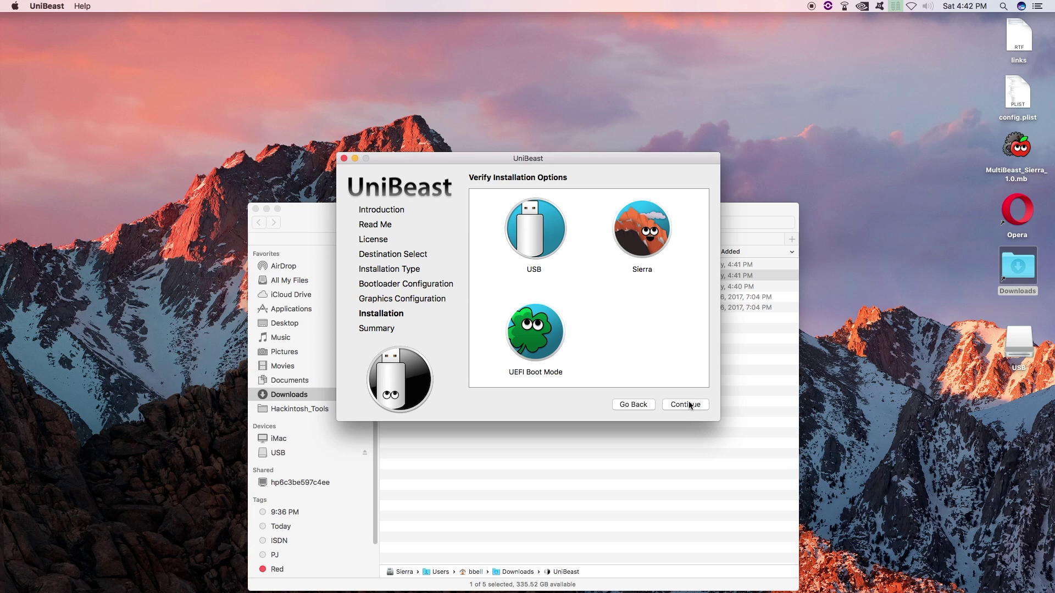
Start building the bootable USB and authorise it with the admin password
{"action": "left_click", "coordinate": [689, 405]}
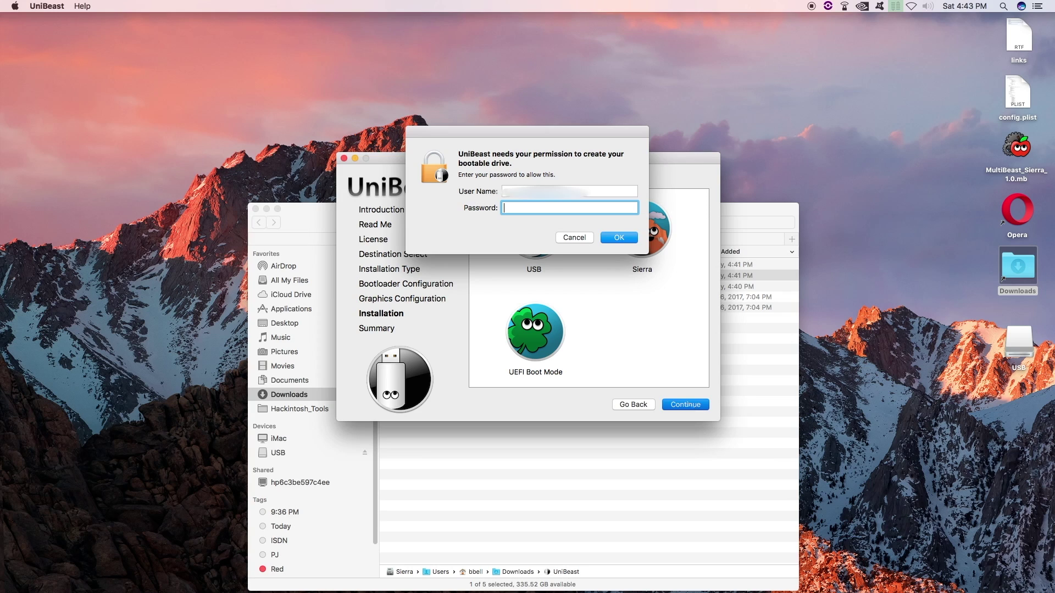
{"action": "type", "text": "••••••••••••••"}
{"action": "key", "text": "Return"}
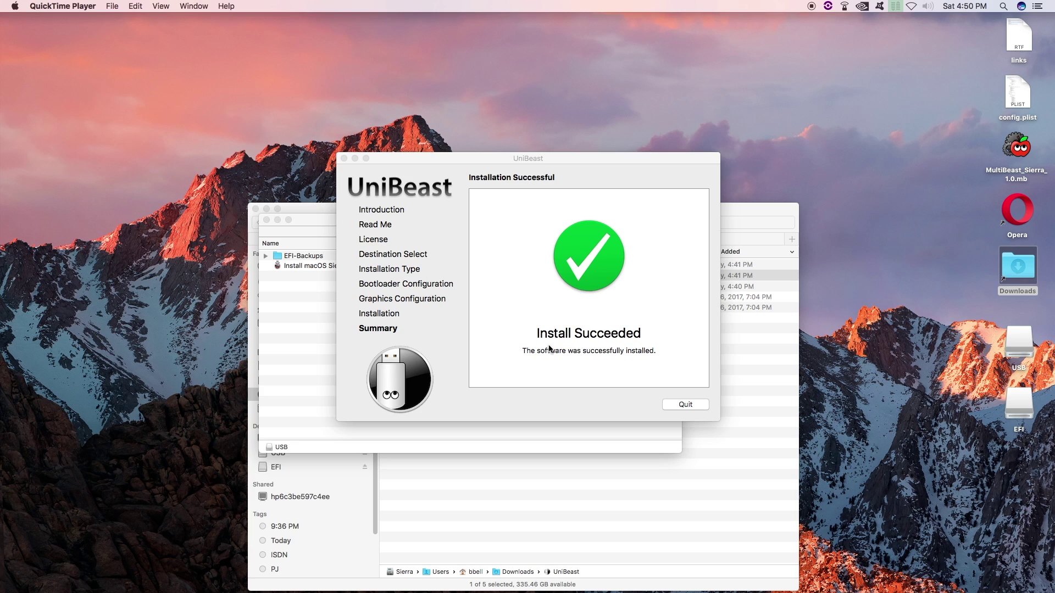
Quit UniBeast and reopen the USB drive in a window beside Downloads
{"action": "left_click", "coordinate": [684, 404]}
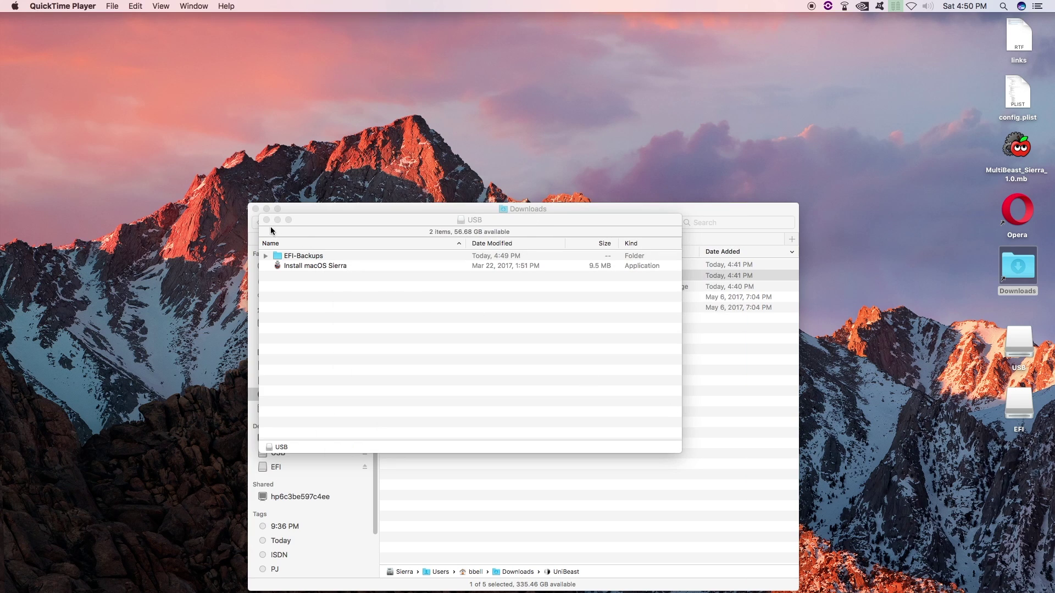
{"action": "left_click", "coordinate": [266, 220]}
{"action": "left_click_drag", "start_coordinate": [307, 220], "coordinate": [207, 159]}
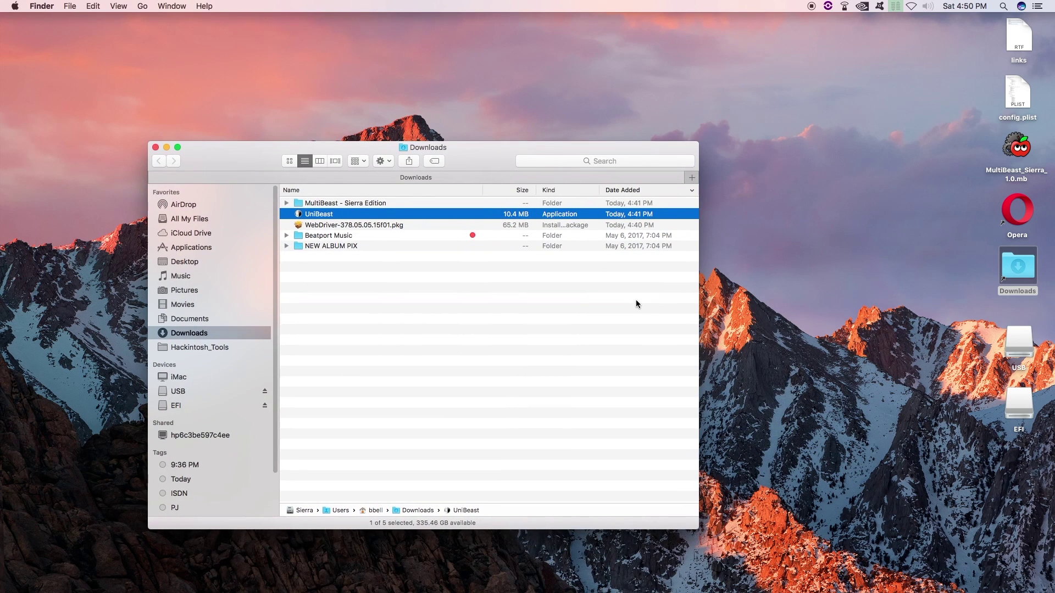
{"action": "double_click", "coordinate": [1020, 338]}
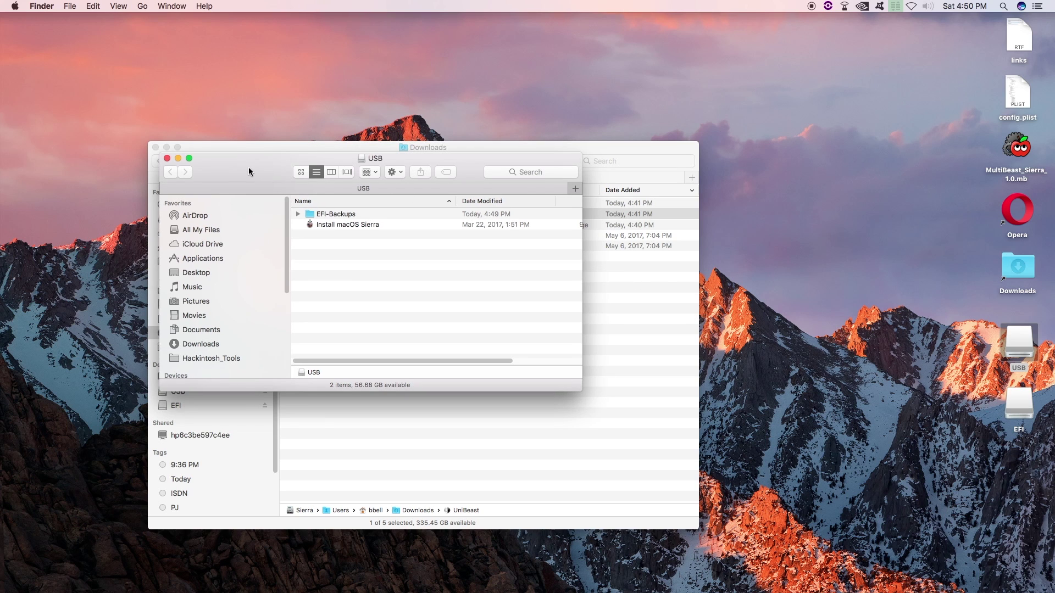
{"action": "left_click_drag", "start_coordinate": [245, 170], "coordinate": [688, 181]}
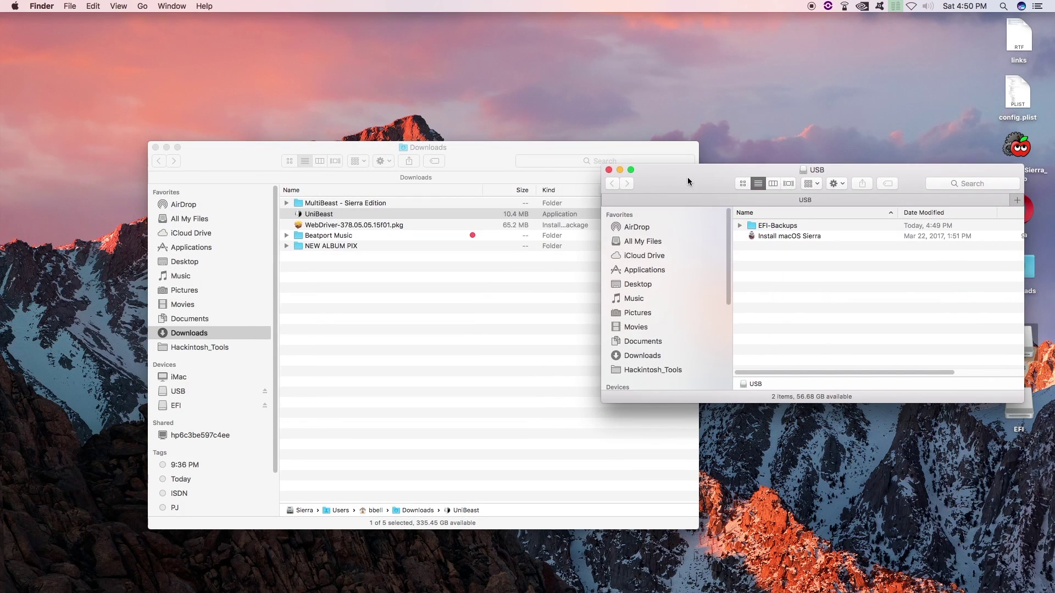
Select WebDriver-378.05.05.15f01.pkg and the MultiBeast - Sierra Edition folder in Downloads
{"action": "left_click", "coordinate": [301, 227]}
{"action": "left_click", "coordinate": [302, 227]}
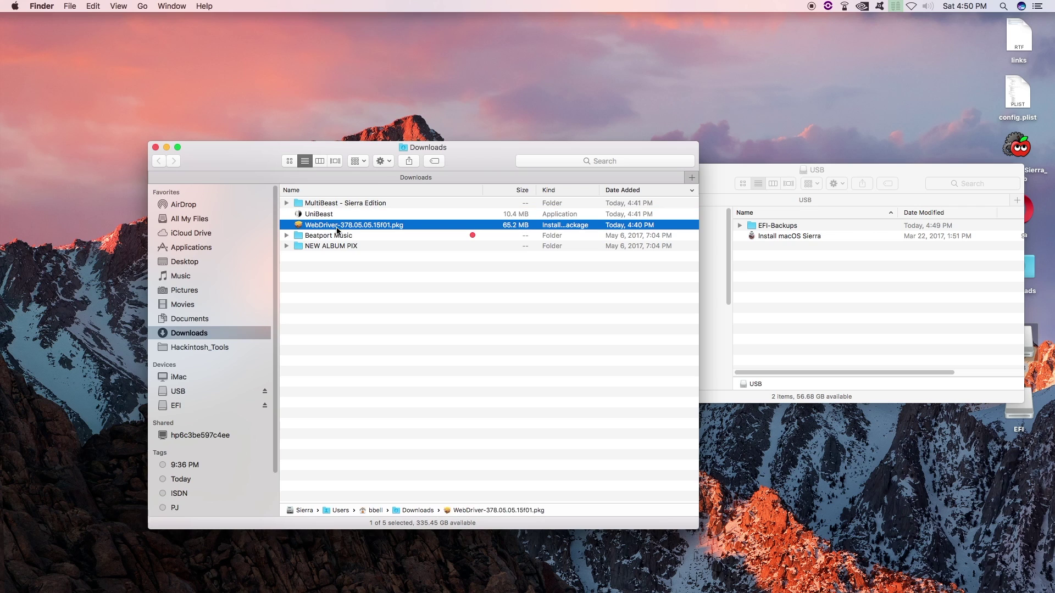
{"action": "left_click", "coordinate": [358, 206], "text": "super"}
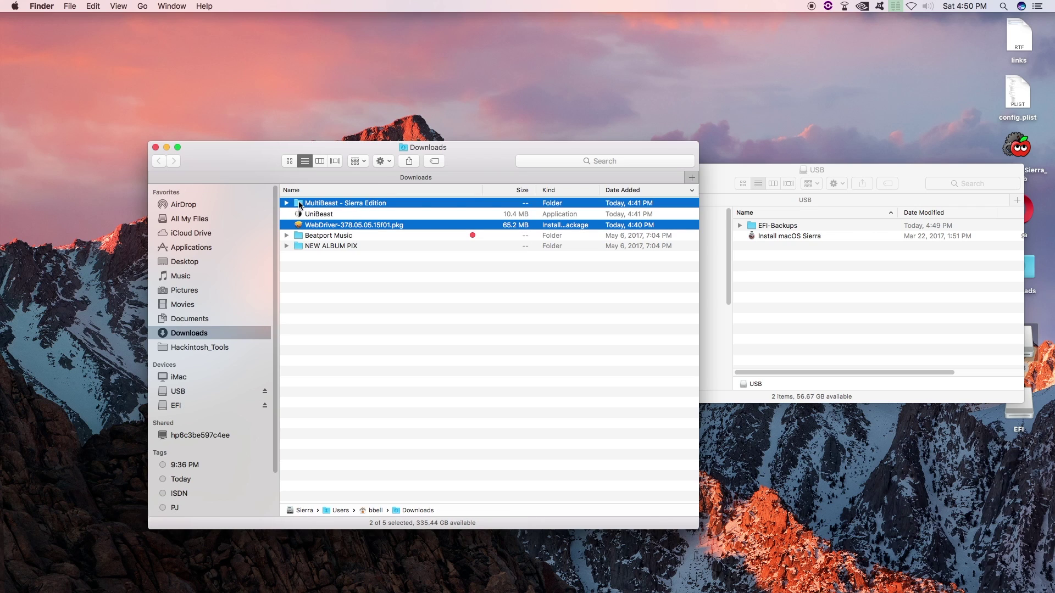
Copy the Downloads items to USB, then MultiBeast_Sierra_1.0.mb into its MultiBeast folder and config.plist
{"action": "left_click_drag", "start_coordinate": [299, 206], "coordinate": [831, 324]}
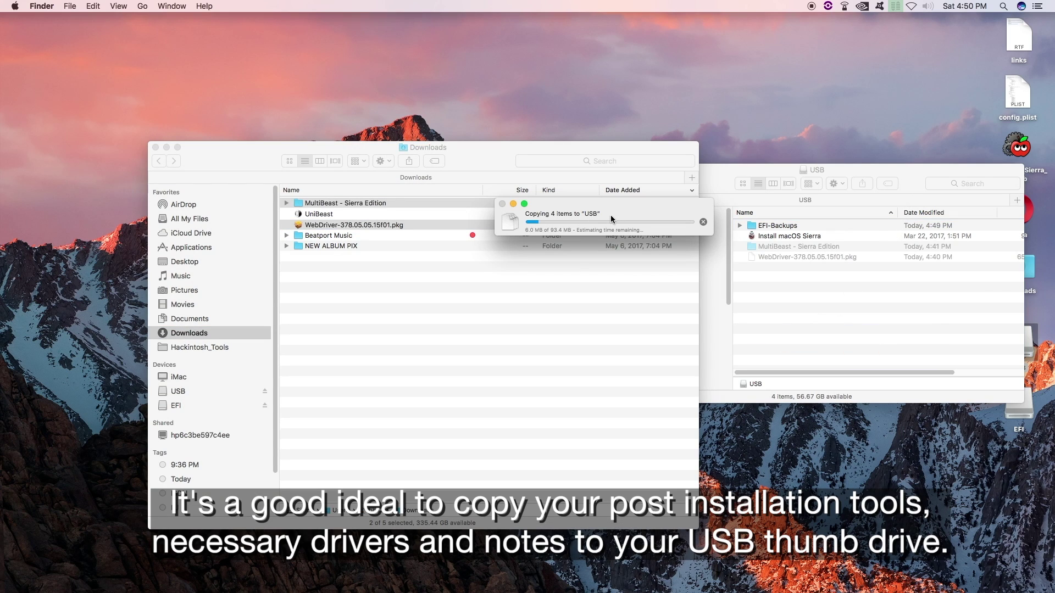
{"action": "left_click_drag", "start_coordinate": [905, 177], "coordinate": [706, 306]}
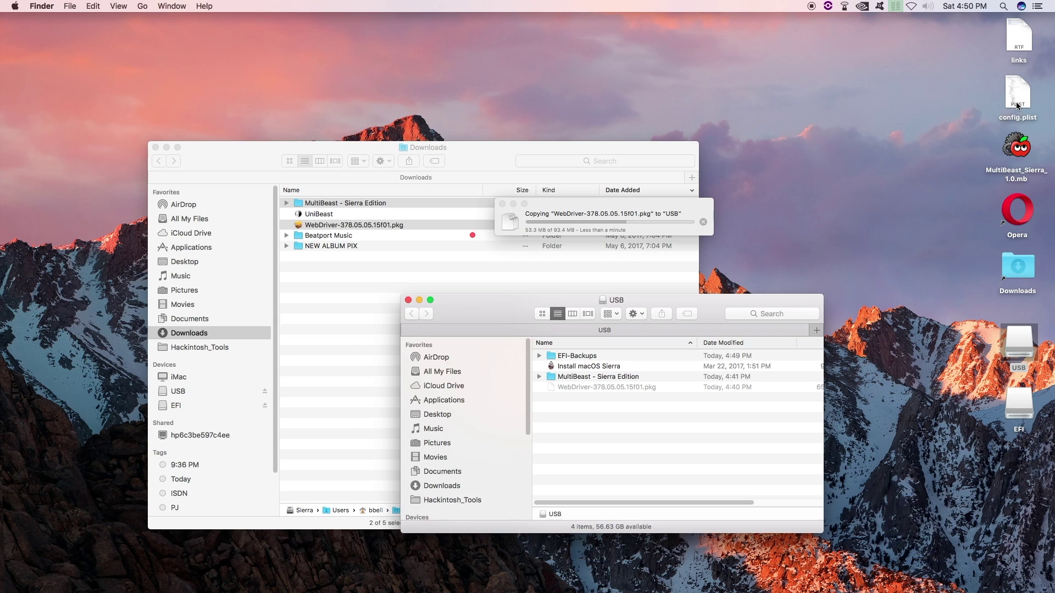
{"action": "left_click_drag", "start_coordinate": [989, 91], "coordinate": [635, 377]}
{"action": "left_click", "coordinate": [1011, 140]}
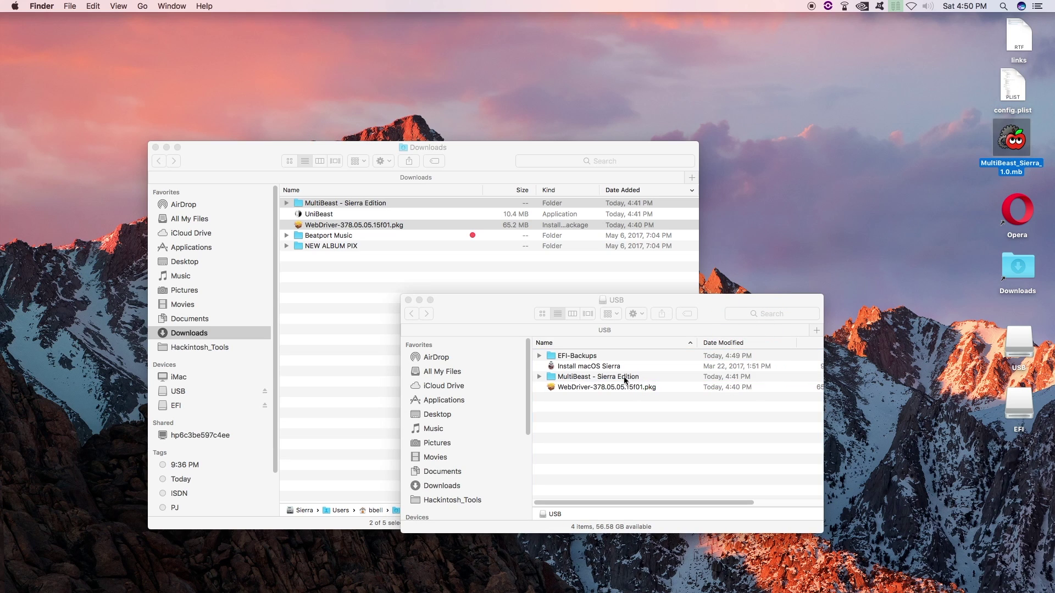
{"action": "left_click", "coordinate": [538, 378]}
{"action": "left_click", "coordinate": [539, 377]}
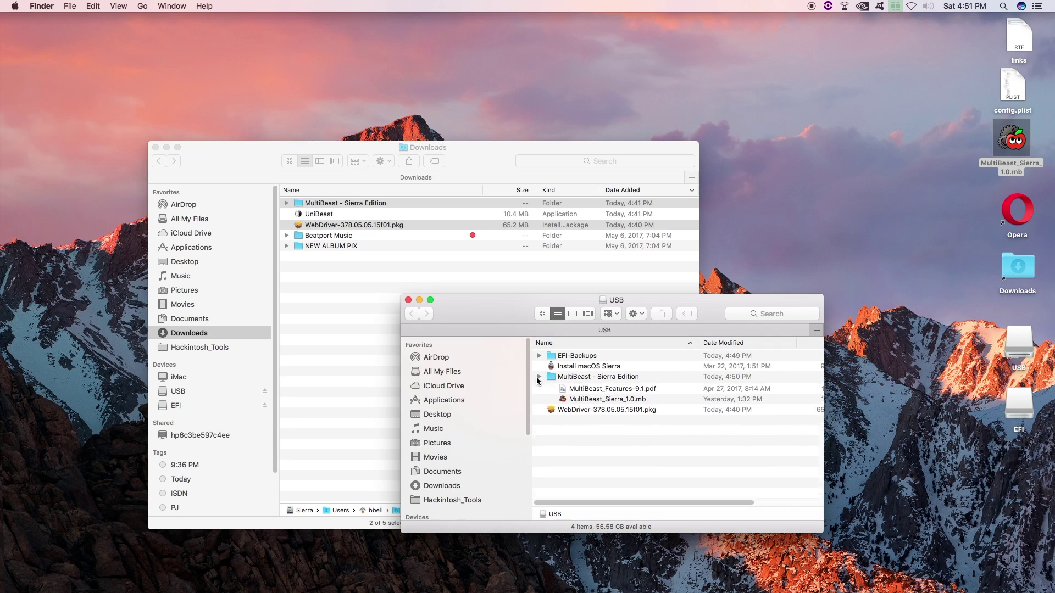
{"action": "left_click_drag", "start_coordinate": [1001, 96], "coordinate": [677, 435]}
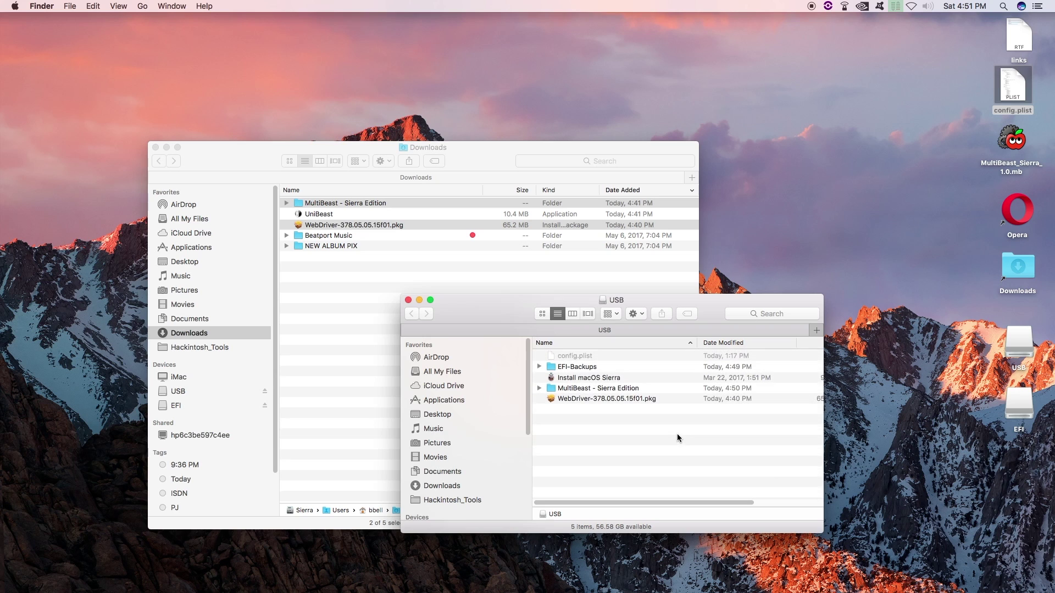
Close both the USB and Downloads Finder windows
{"action": "left_click", "coordinate": [408, 301]}
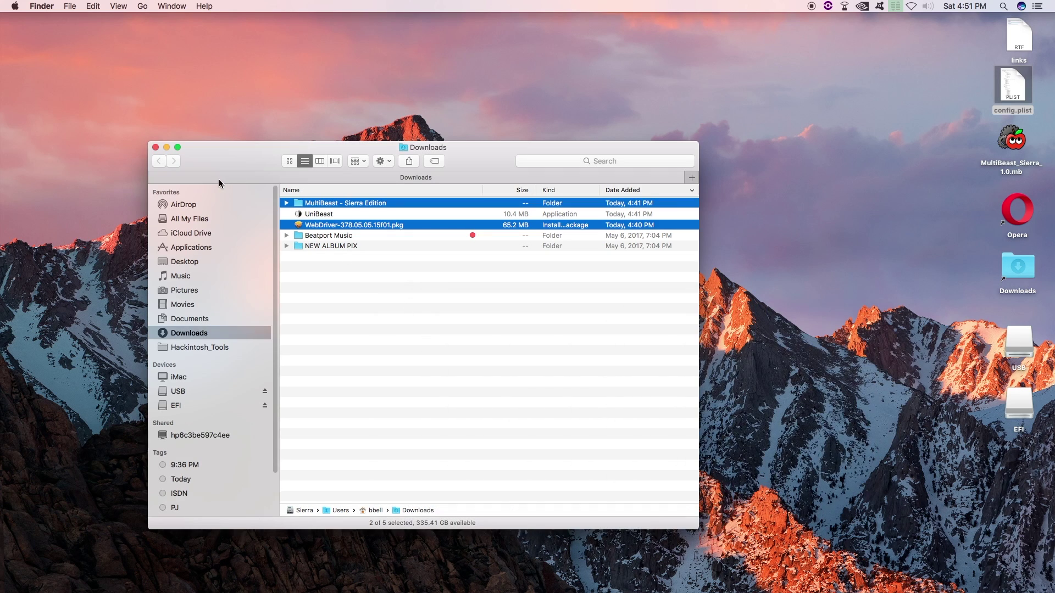
{"action": "left_click", "coordinate": [156, 148]}
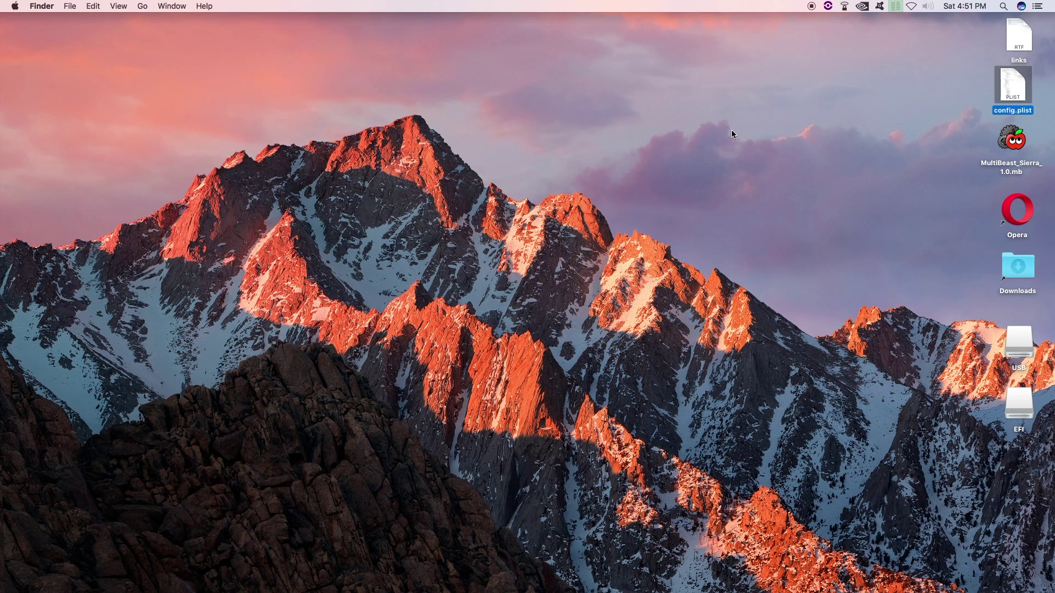